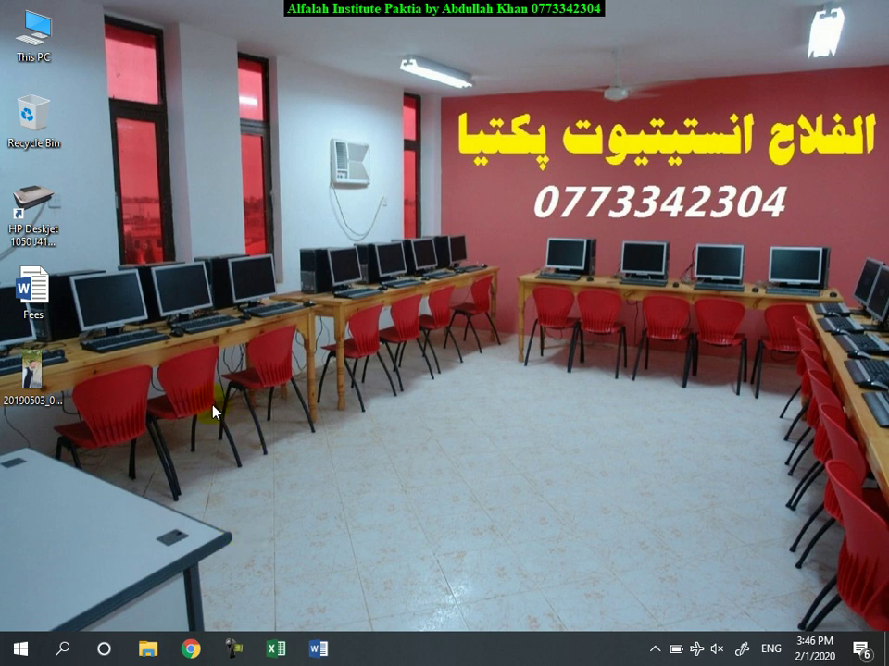
Step: Refresh the desktop, then open the right-click menu of the 20190503_091617 JPG photo
click(33, 372)
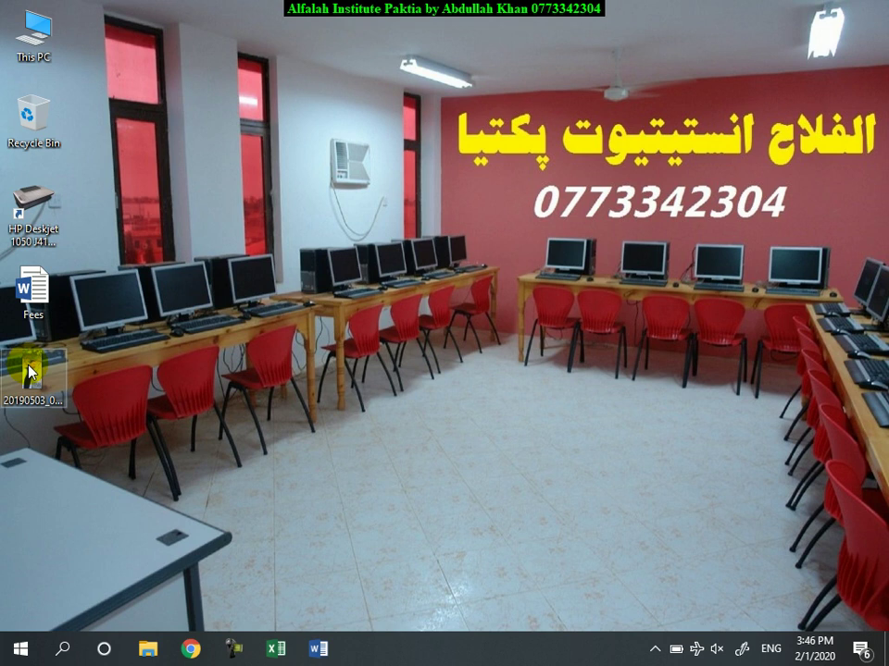
click(163, 373)
drag(307, 485, 126, 294)
right_click(126, 294)
click(153, 340)
click(34, 377)
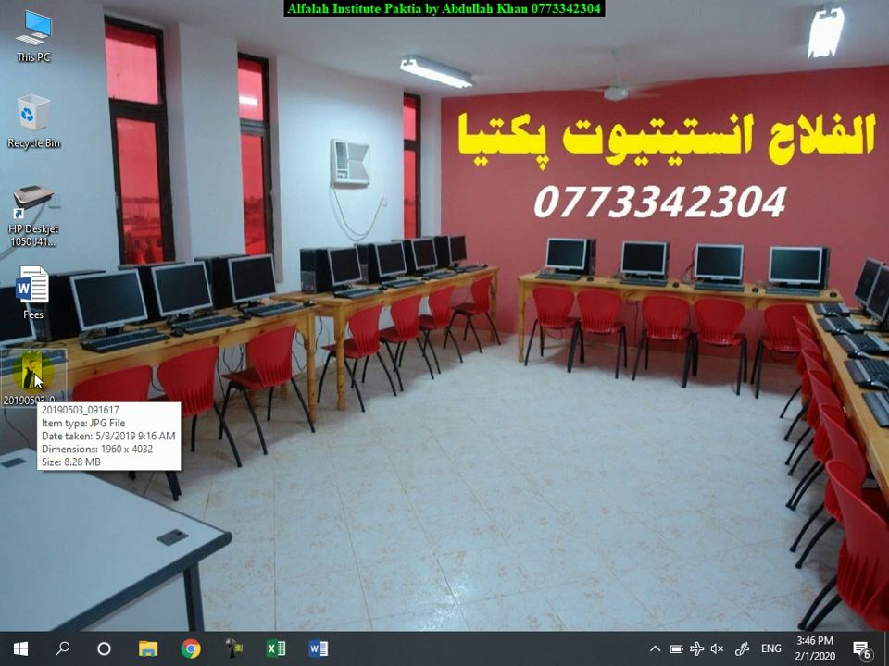
right_click(35, 377)
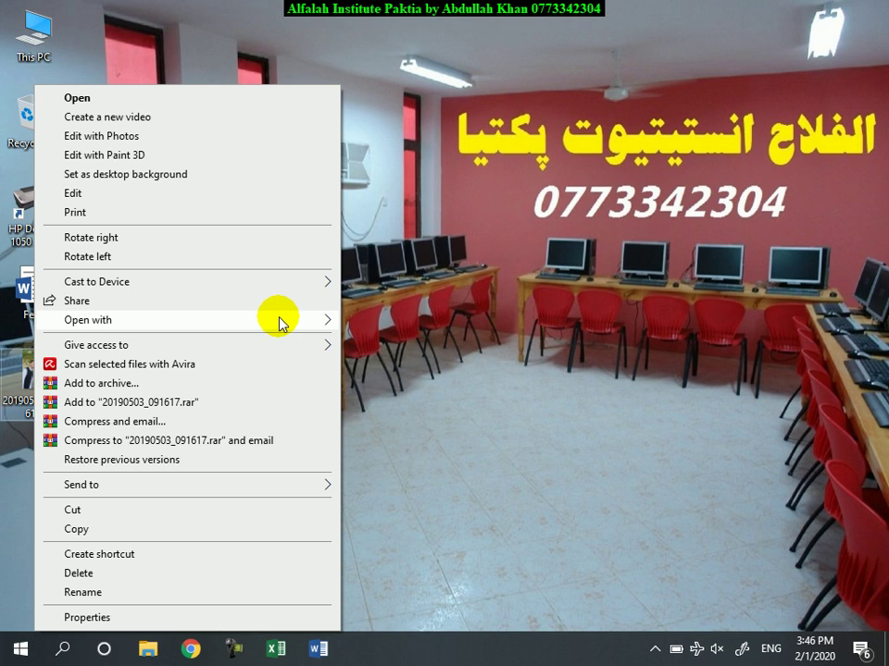
Step: Open the photo in Paint and resize it horizontally to 30 percent
click(377, 340)
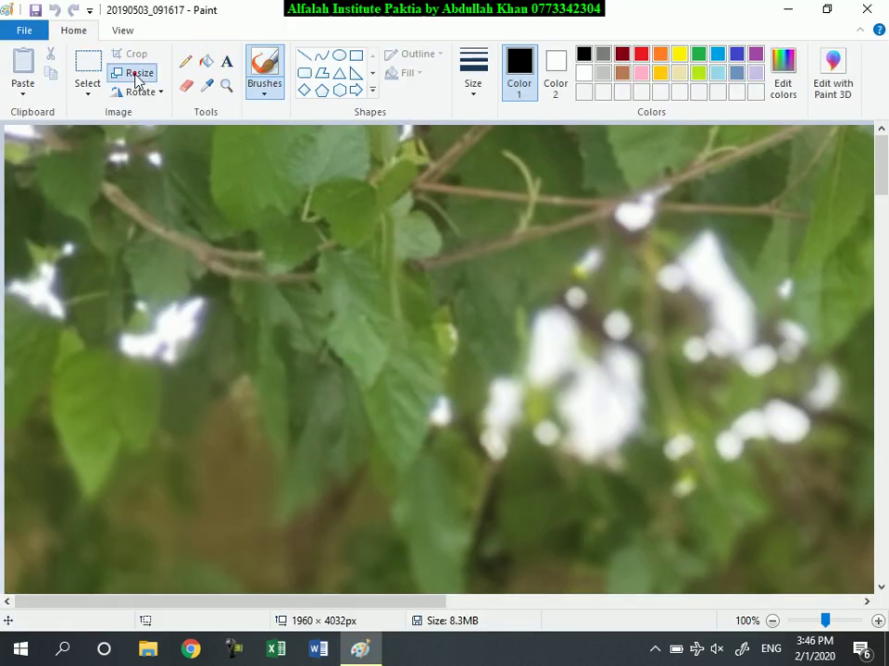
click(132, 72)
double_click(223, 162)
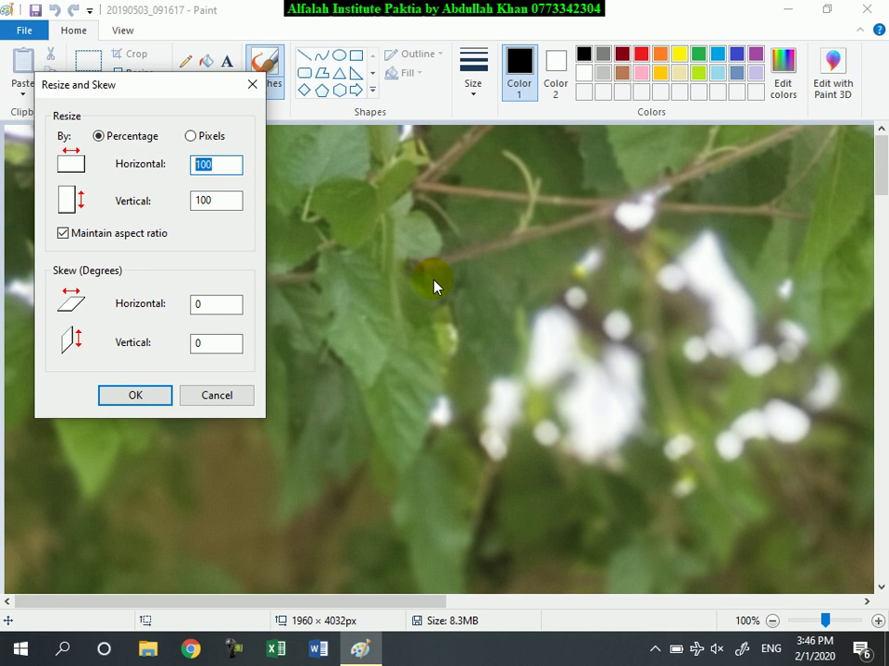
text(30)
click(165, 389)
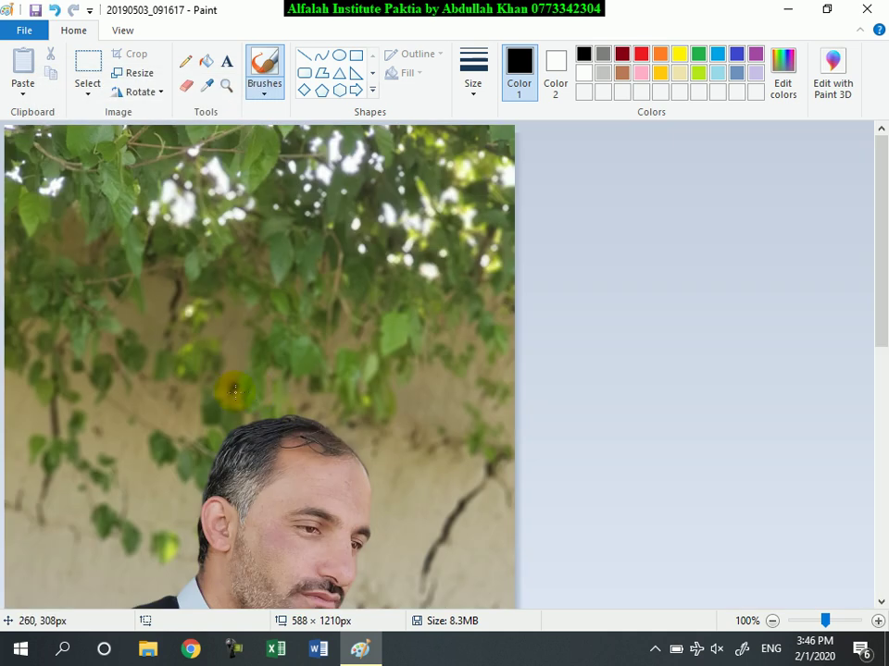
Step: Save the resized photo as a new JPEG on the desktop under a new name, then close Paint
scroll(685, 340, down, 10)
scroll(685, 341, up, 10)
scroll(685, 341, down, 2)
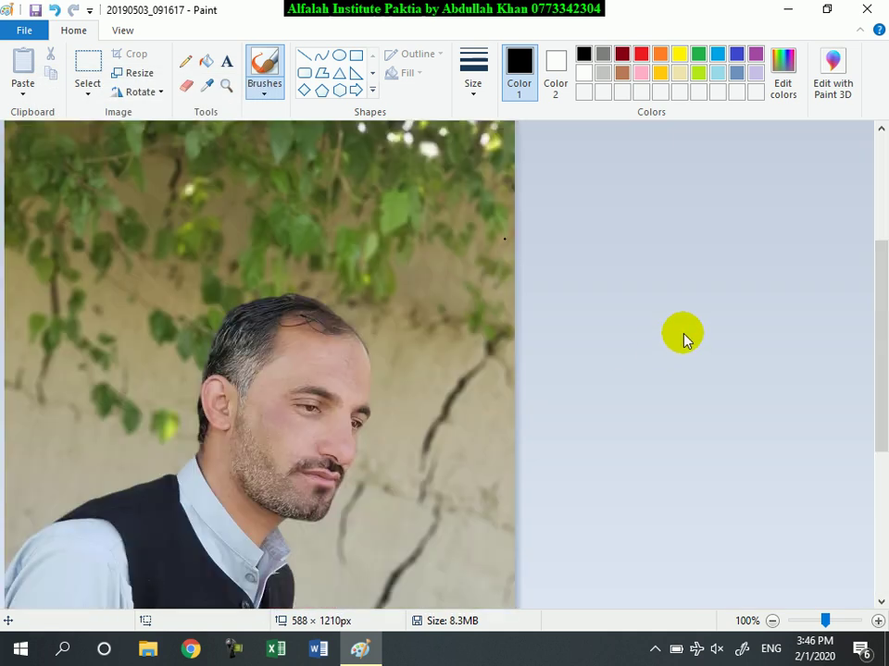
scroll(648, 337, down, 2)
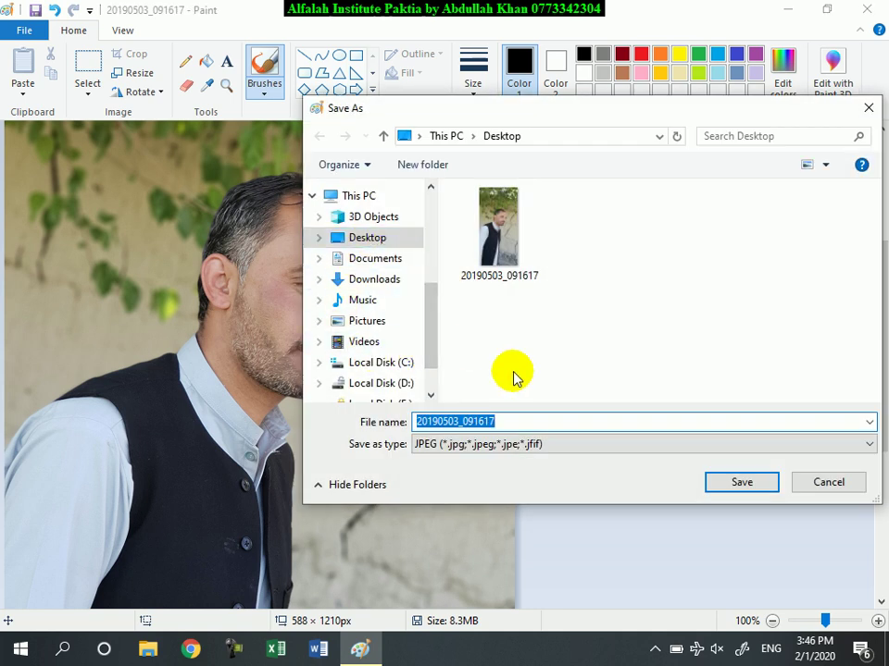
text(Abdullah)
click(742, 483)
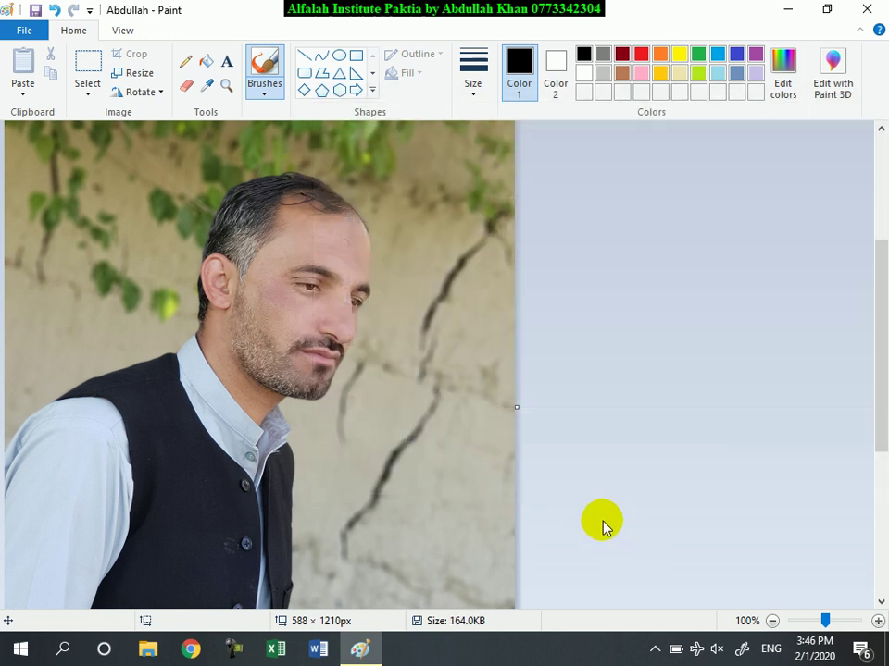
click(876, 9)
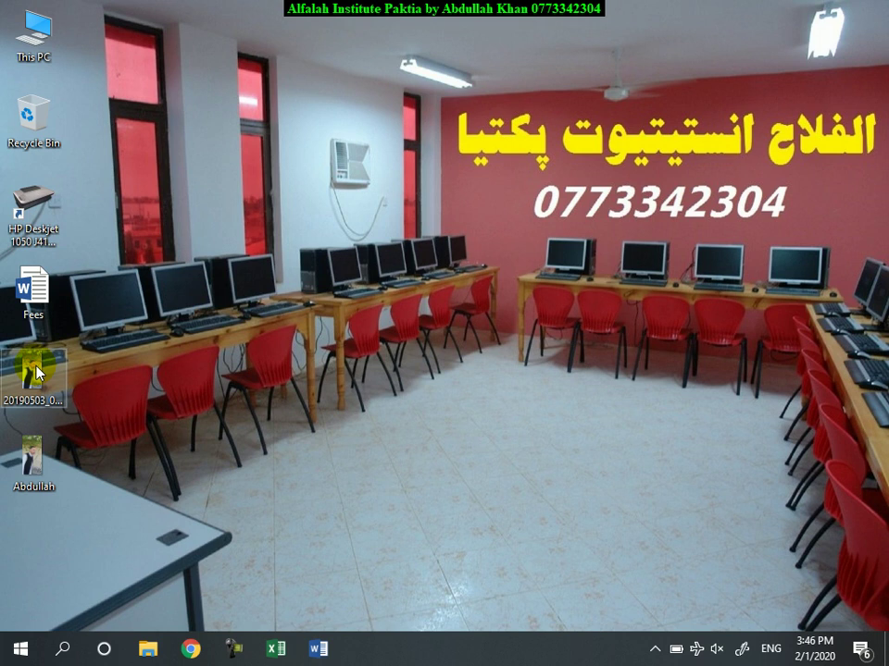
Step: Refresh the desktop twice, then launch Microsoft Word from the taskbar
right_click(196, 287)
click(228, 337)
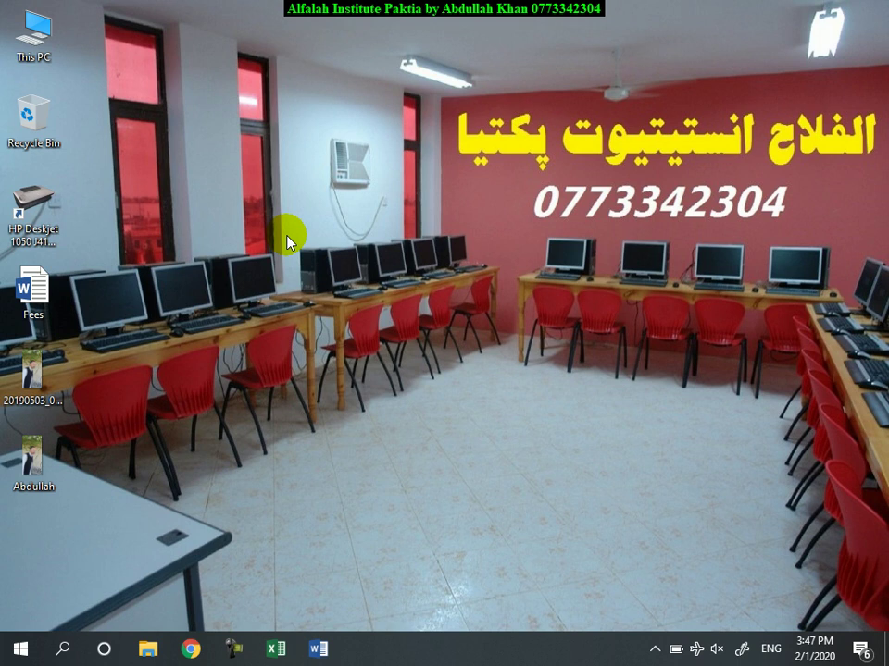
right_click(218, 149)
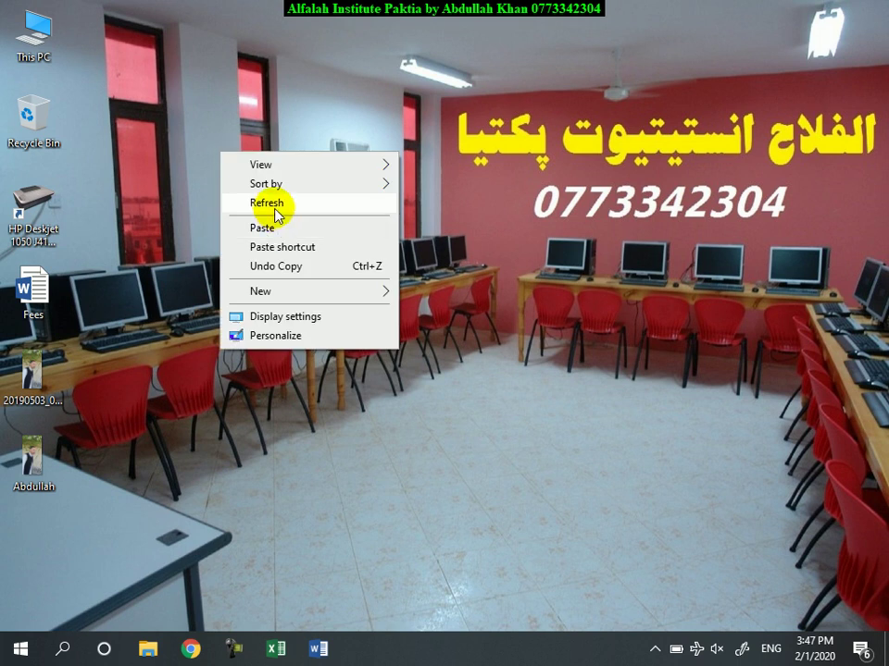
click(274, 205)
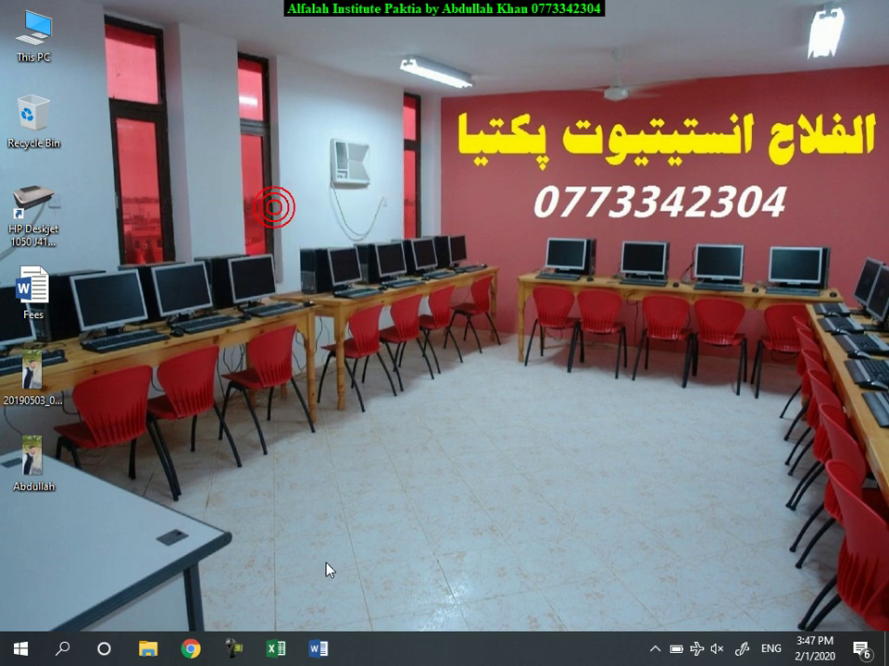
click(300, 326)
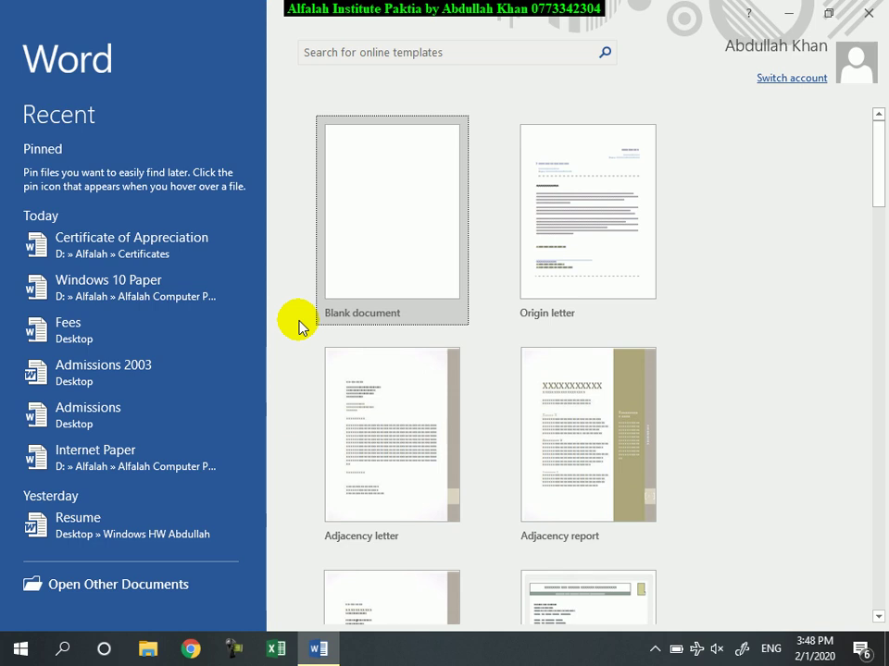
Step: Start a blank document and enter =rand() to generate five sample paragraphs
click(375, 268)
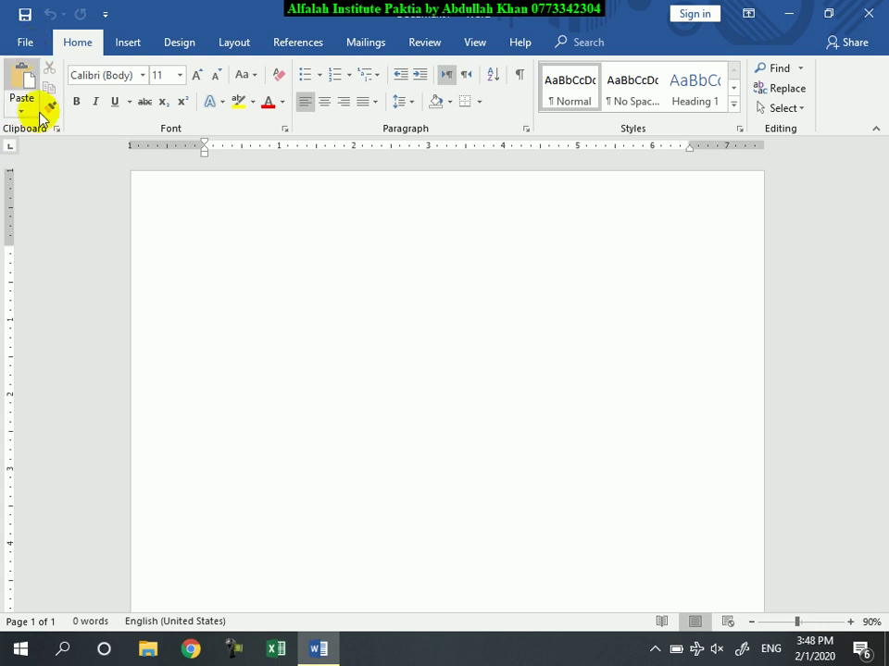
mouse_move(422, 365)
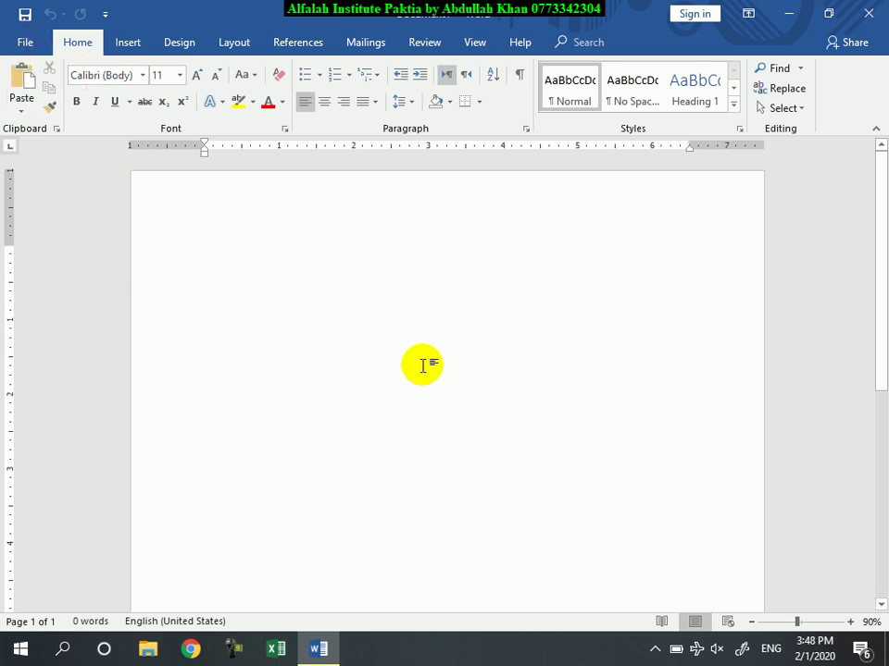
text(=rand())
key(Return)
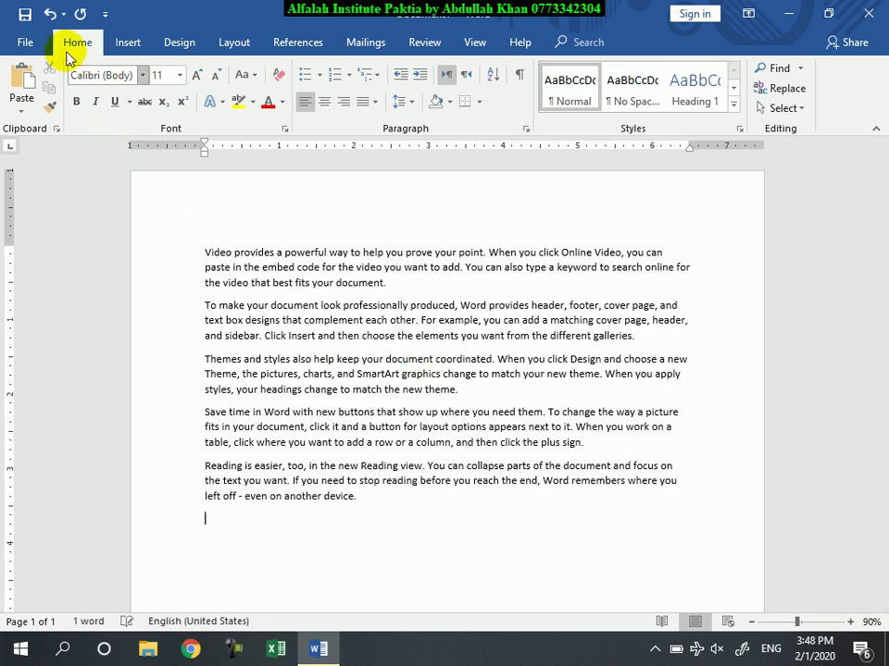
Step: Go to File > Save As, pick the pinned Desktop folder, then cancel the Save As dialog
click(33, 42)
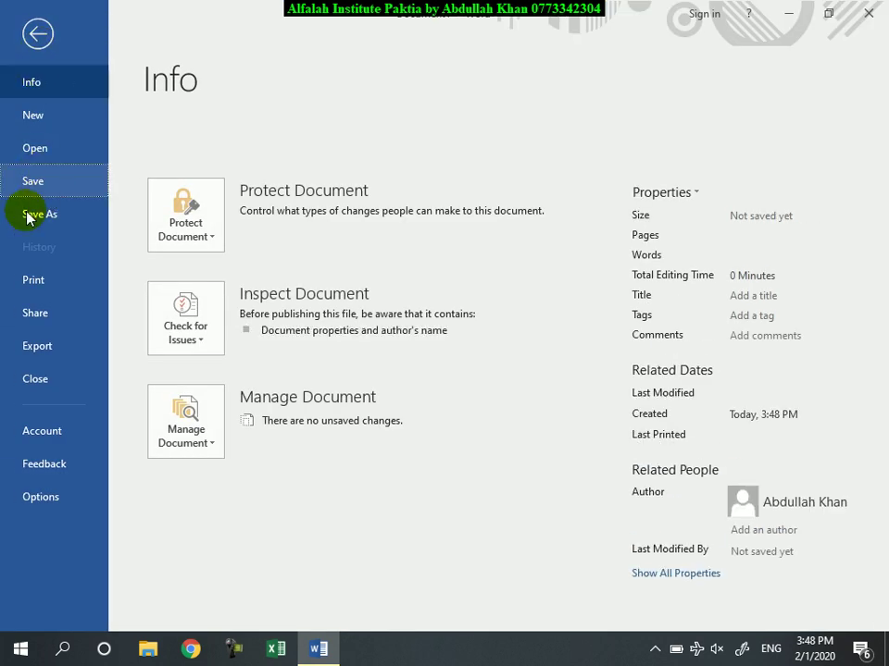
click(28, 213)
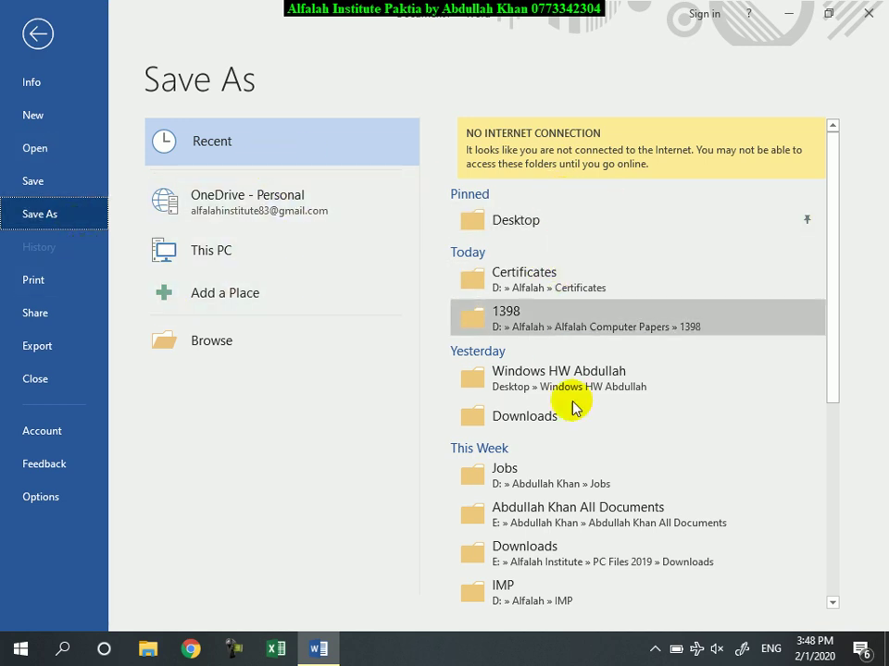
click(513, 223)
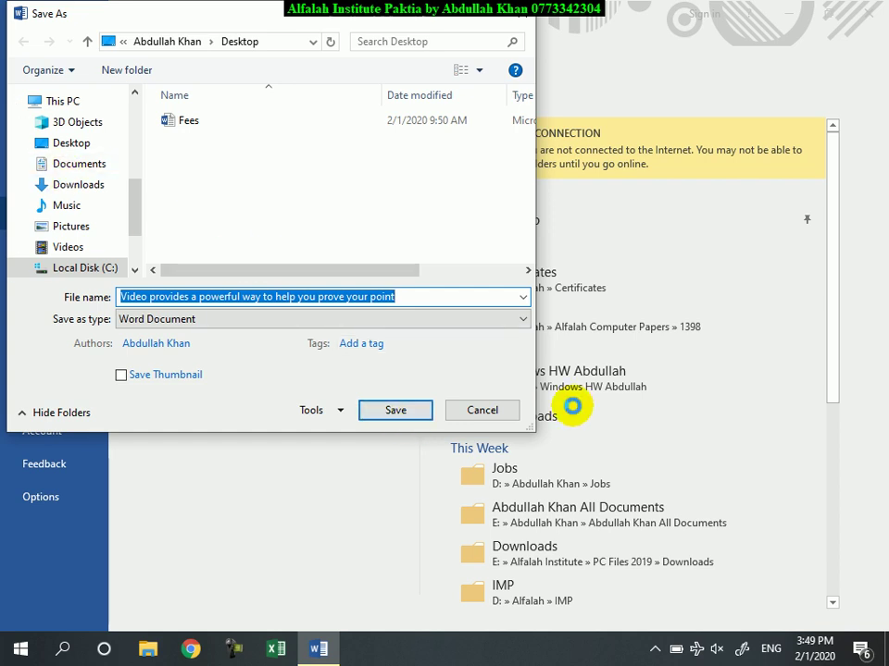
click(496, 418)
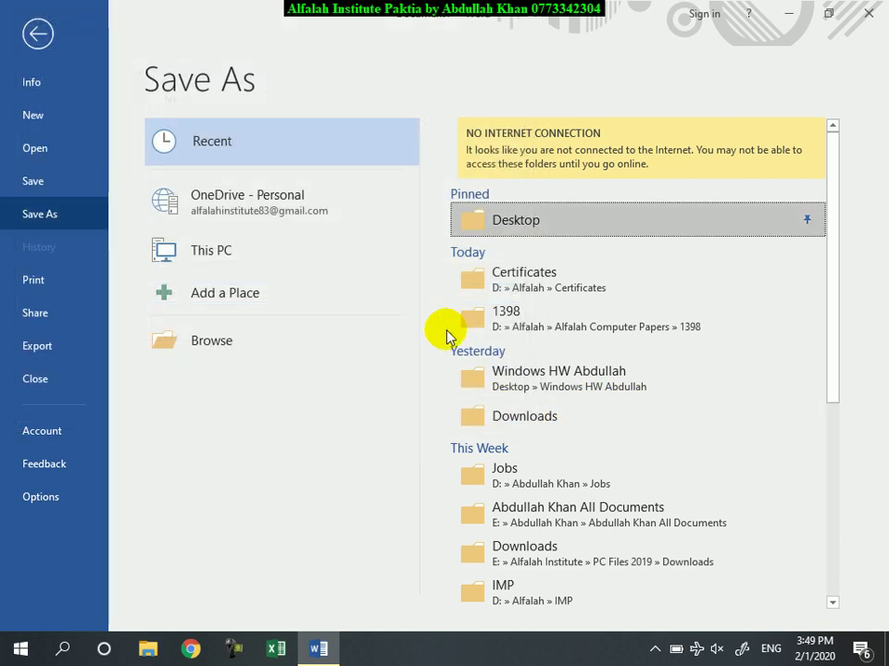
Step: Check OneDrive, then switch to This PC to list the Documents and Desktop folders
click(227, 202)
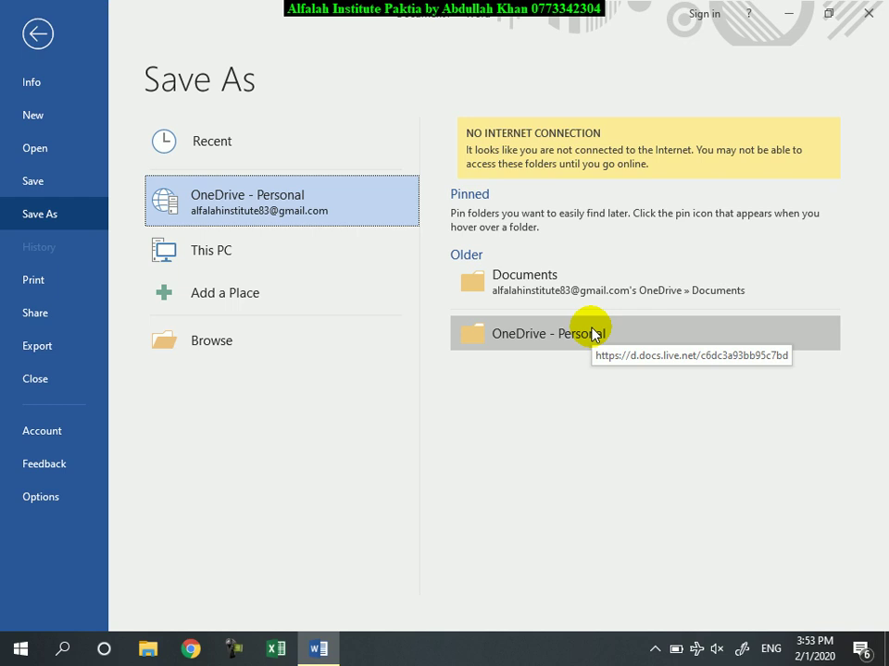
click(250, 247)
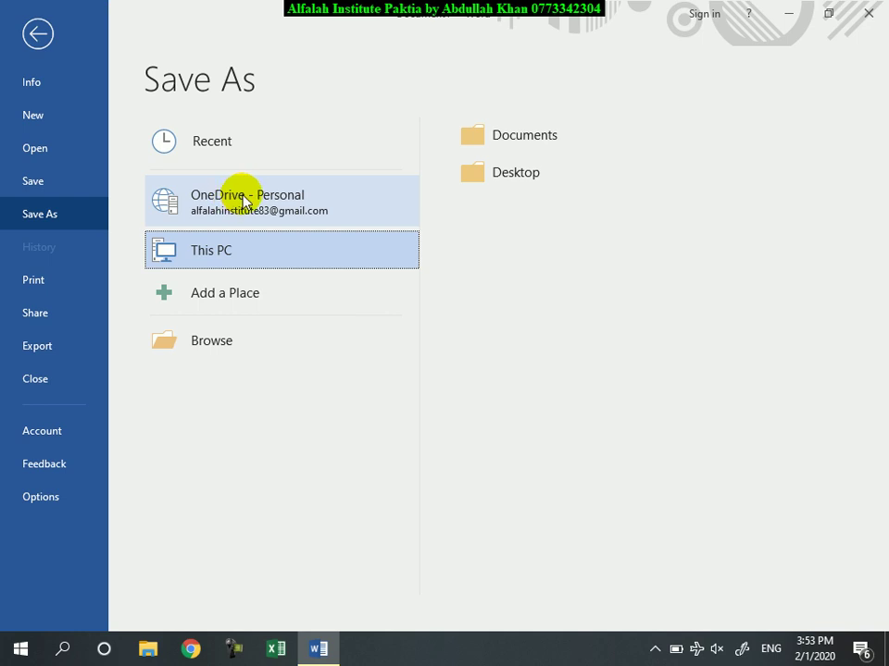
Step: View the Add a Place options, then show Recent folders like Desktop, Certificates and 1398
click(242, 309)
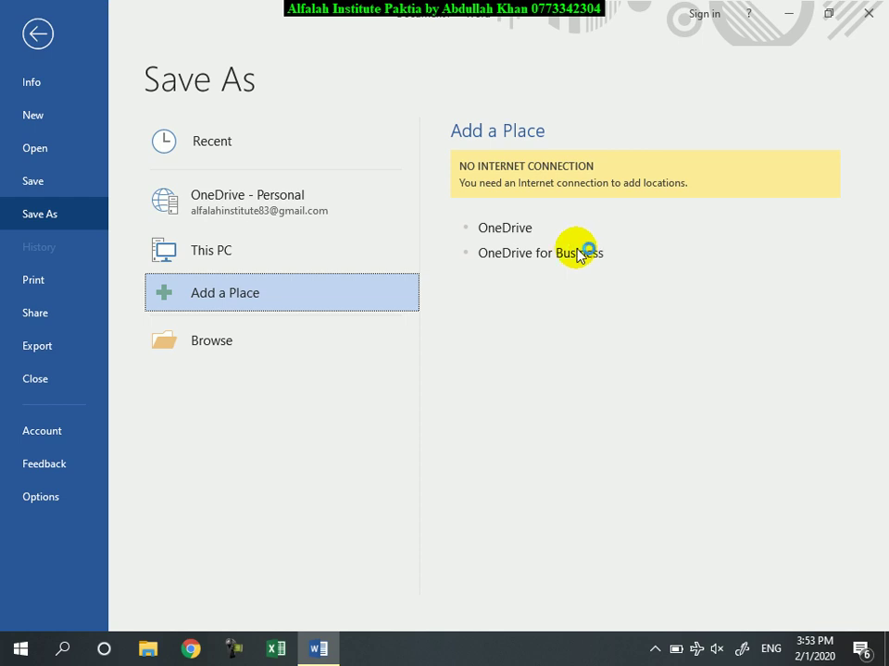
click(253, 155)
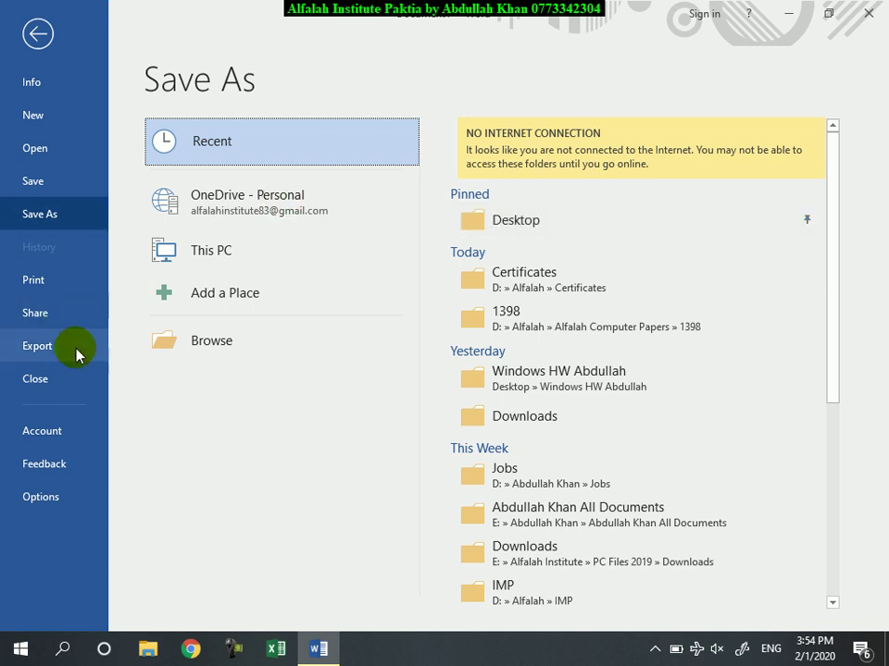
Step: In the Save As dialog, choose Desktop, rename the file to jan and save it
click(186, 348)
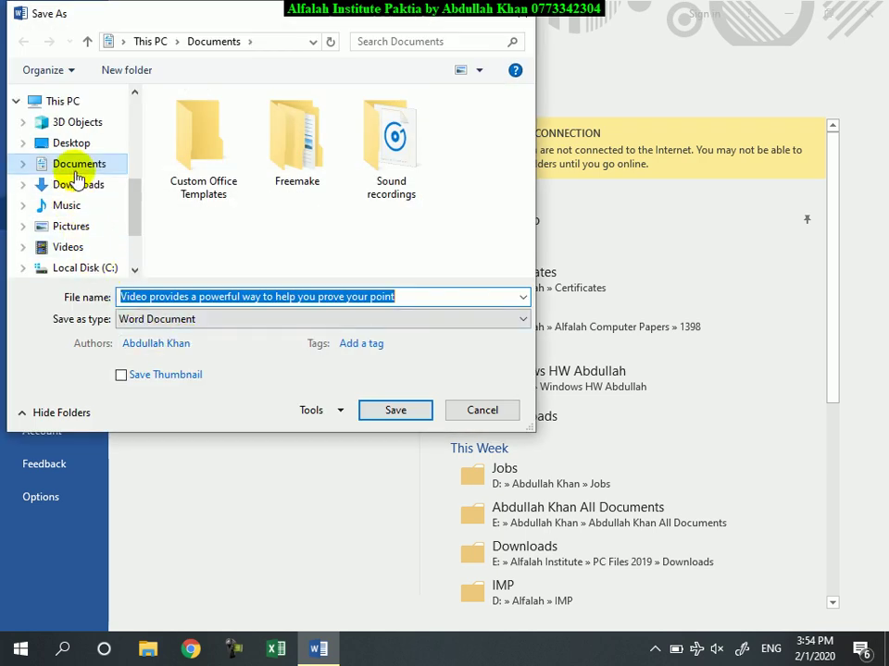
click(70, 142)
click(186, 297)
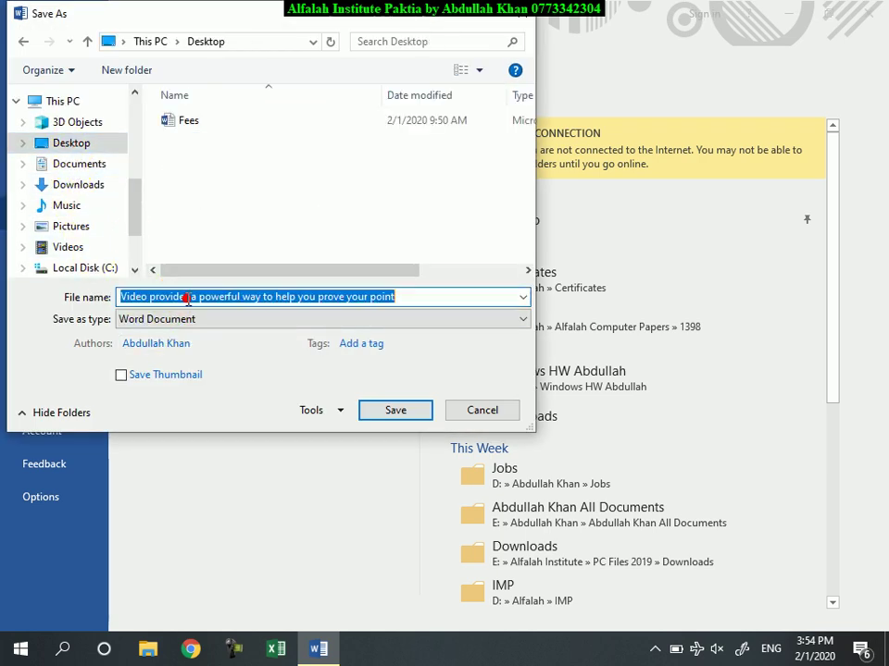
text(jan)
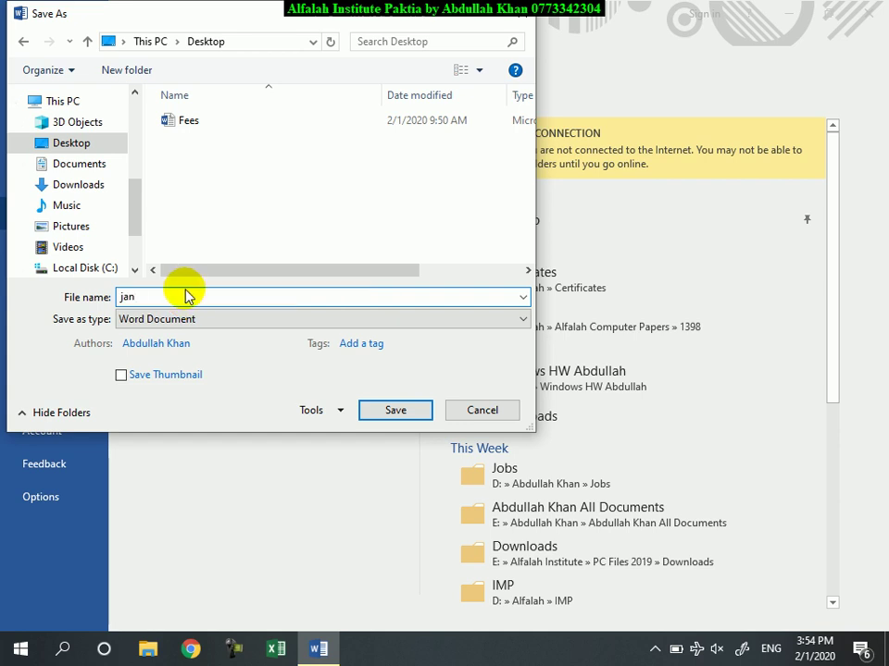
click(394, 413)
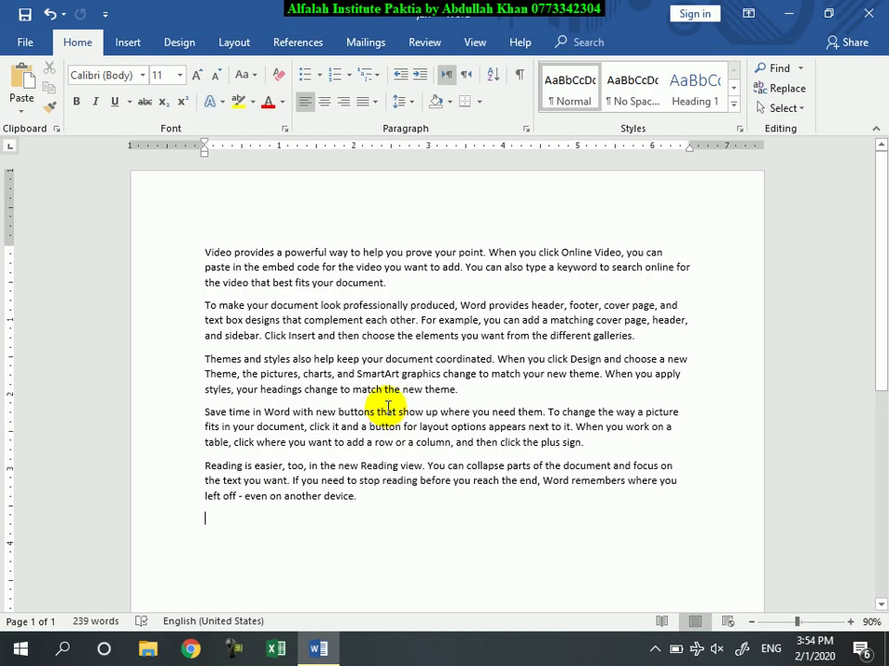
Step: Export the document to the Desktop as jan.pdf, then close the PDF viewer that opens
click(11, 42)
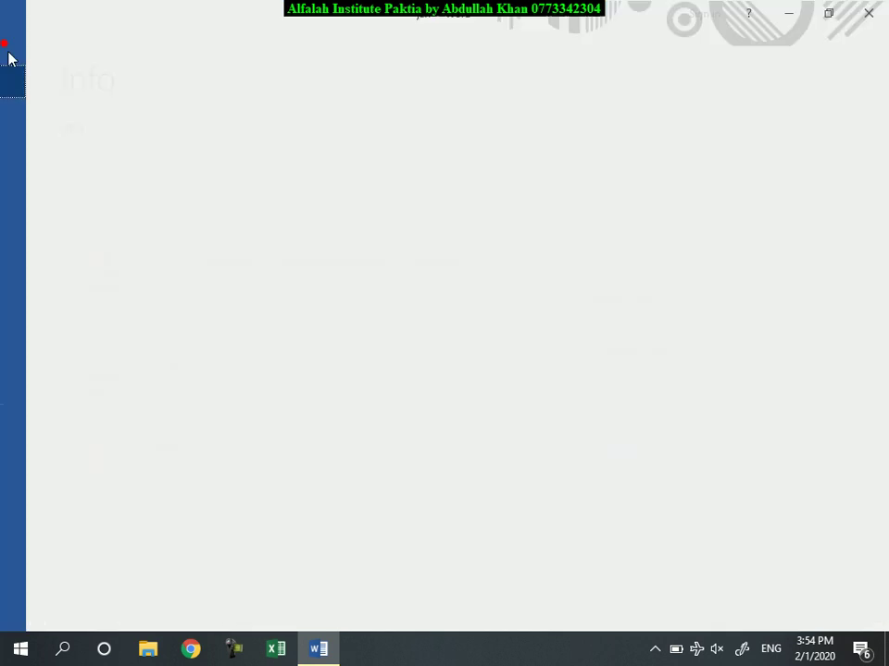
click(43, 222)
click(248, 340)
click(204, 319)
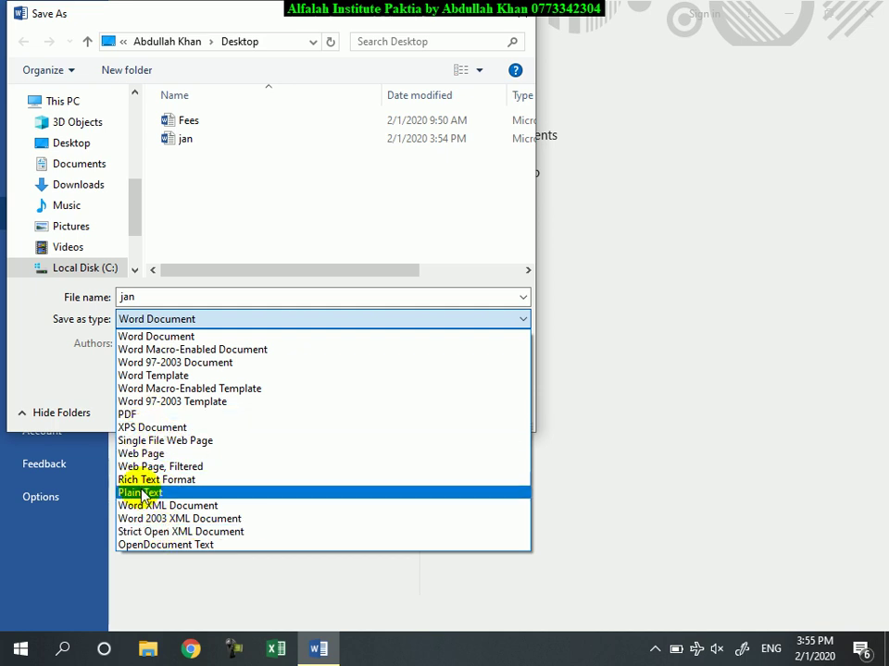
click(139, 414)
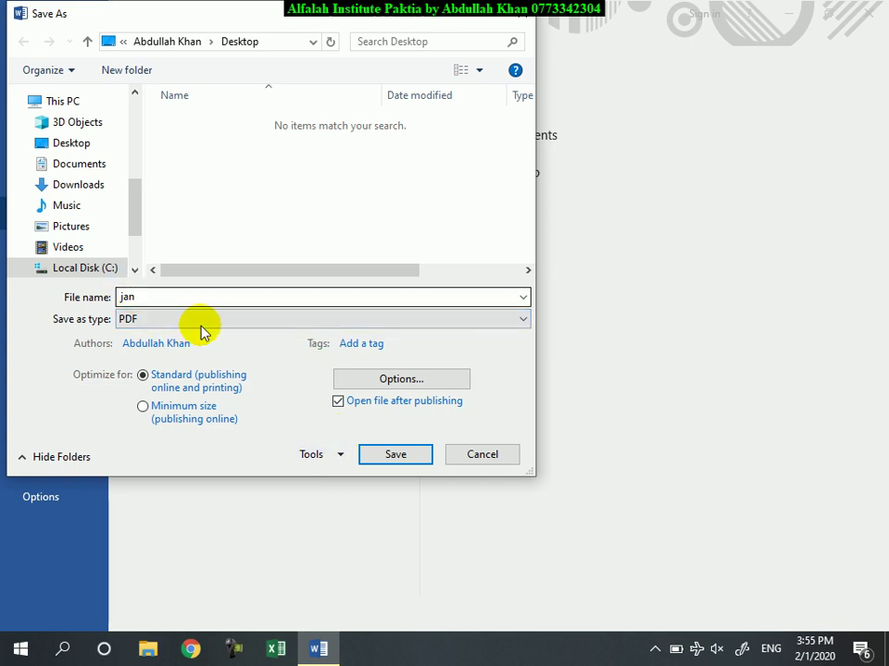
click(415, 458)
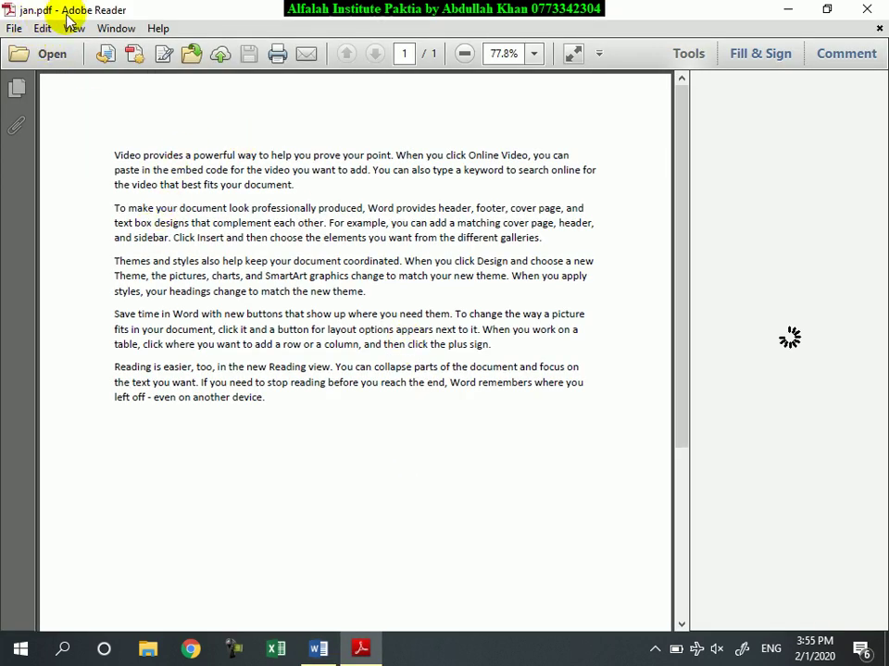
click(867, 10)
Step: Close Word, then open the jan PDF from the desktop and close it
click(868, 10)
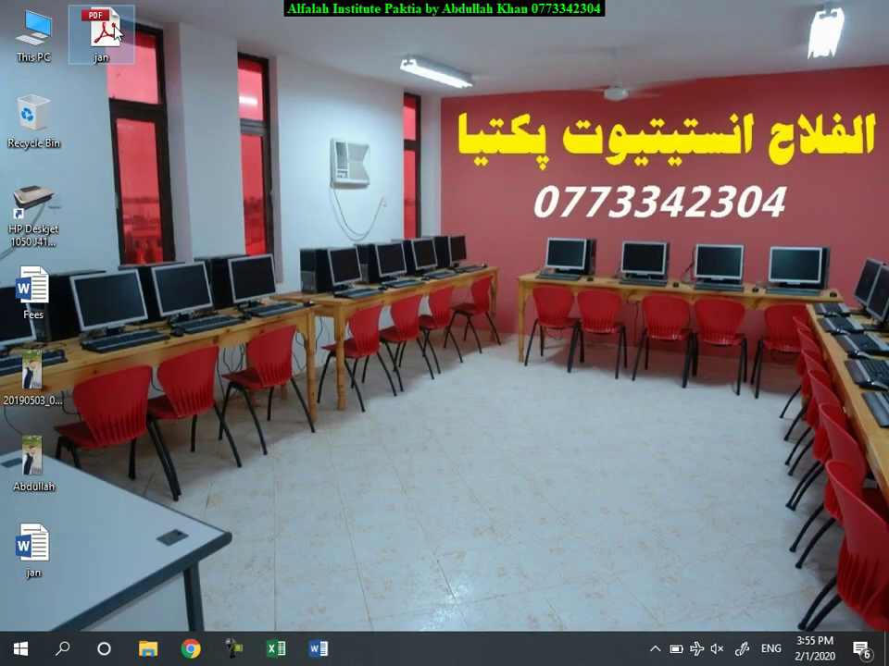
double_click(104, 33)
click(870, 9)
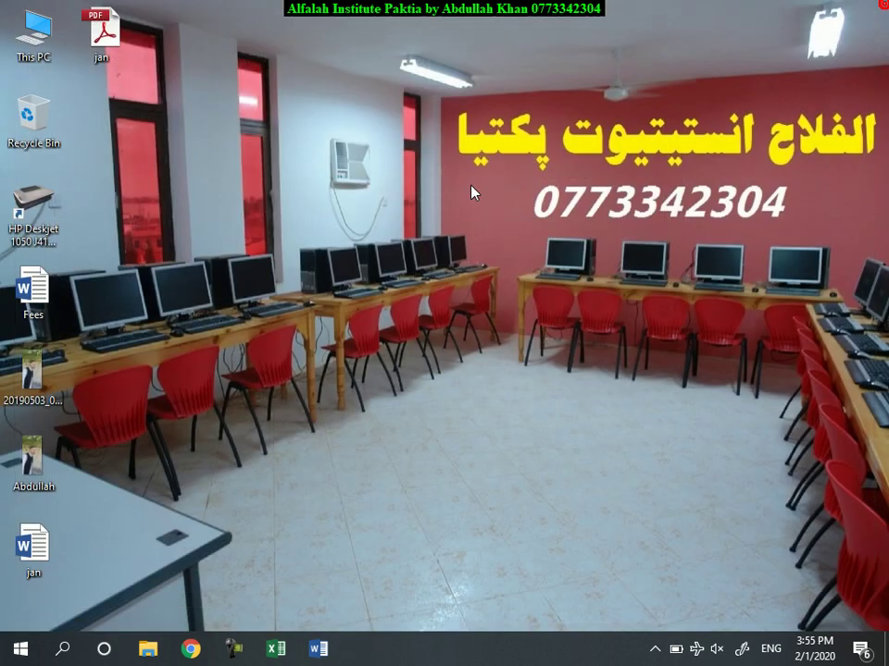
Step: Reopen the jan Word document and check its Info page (12.2KB, 239 words)
double_click(32, 553)
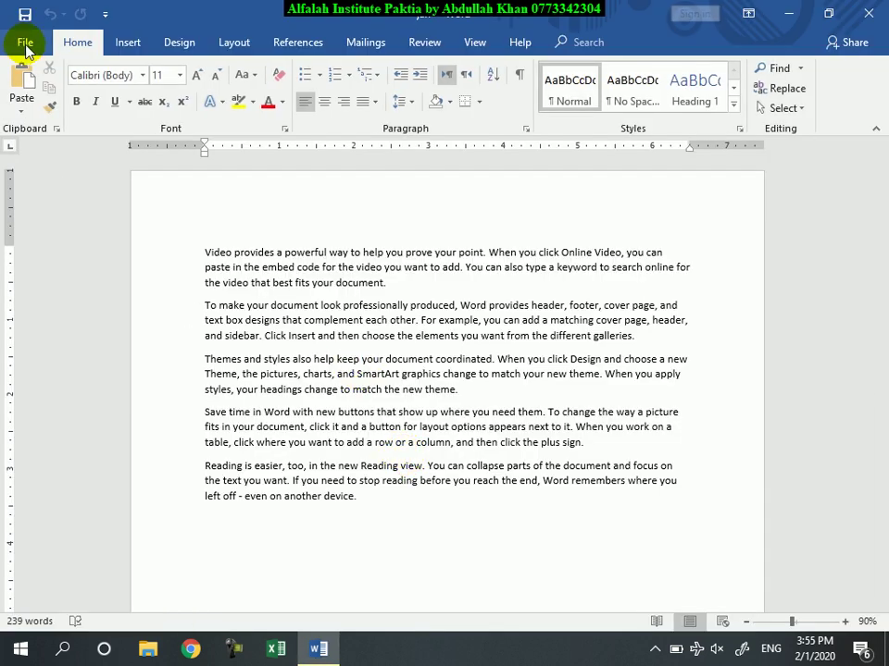
click(25, 43)
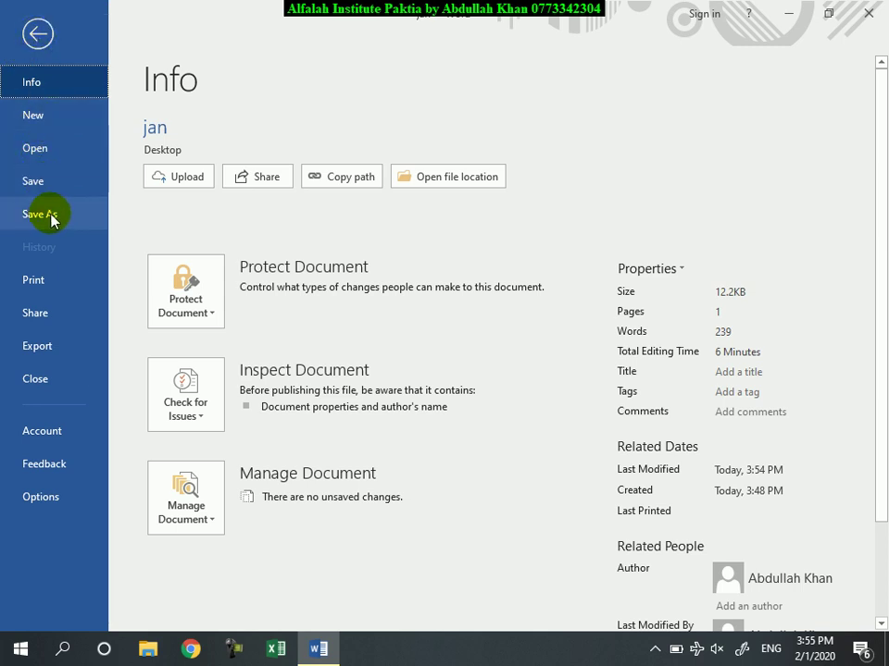
click(35, 34)
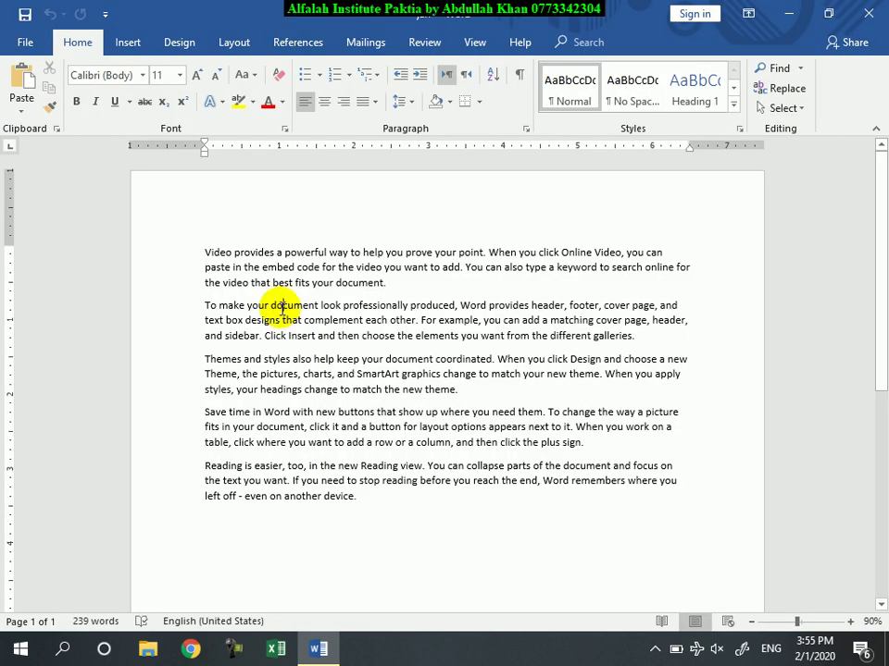
Step: Use Save As (F12) to save a Desktop copy named 'jan2'
key(F12)
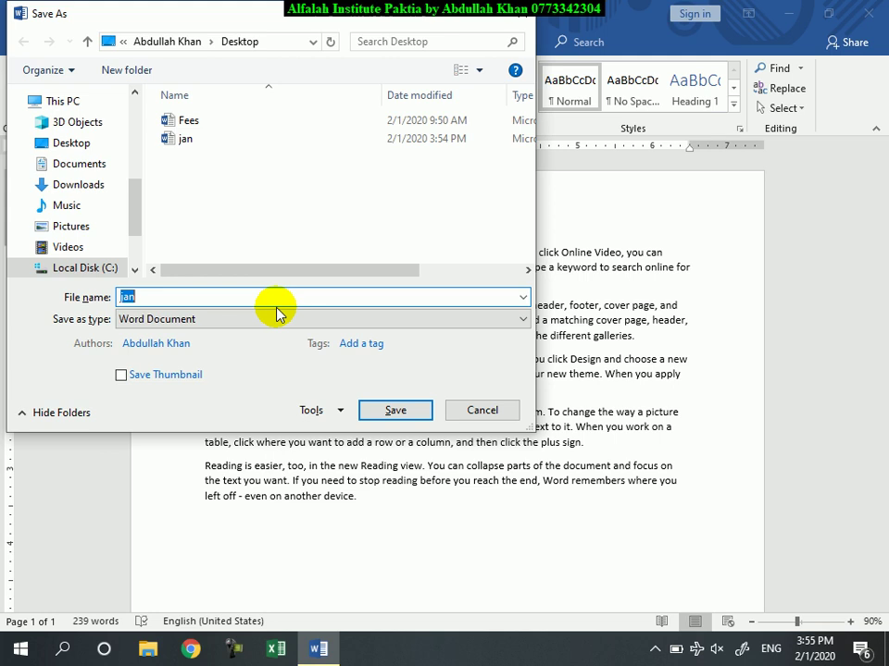
click(161, 297)
text(2)
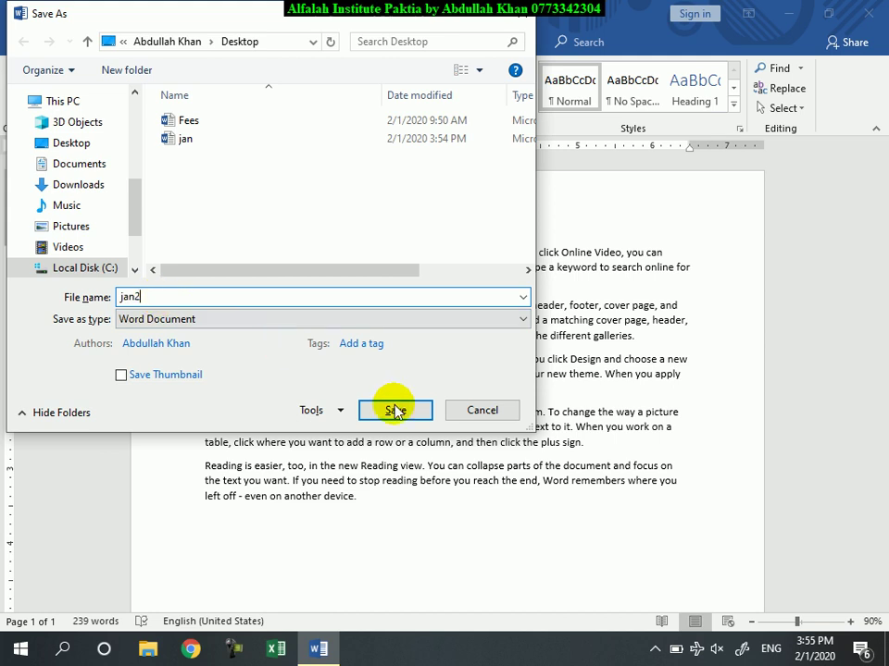
click(404, 421)
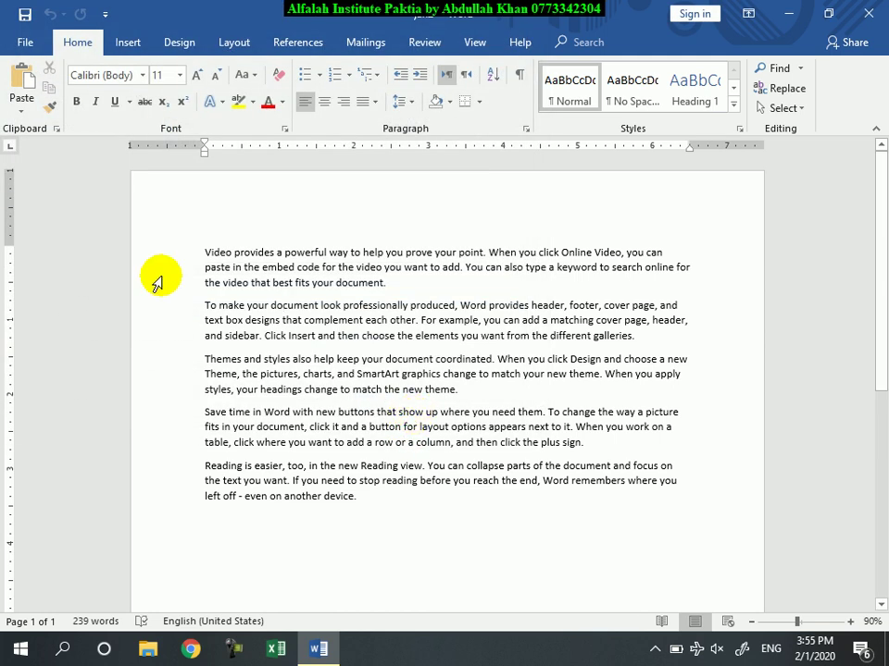
Step: Open the jan document from the recent documents list
click(25, 41)
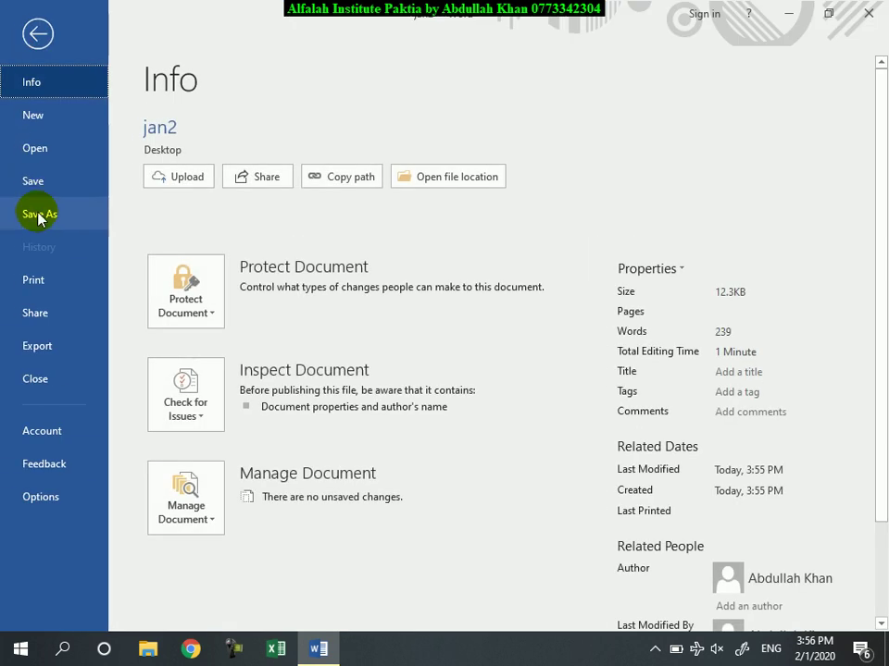
click(48, 156)
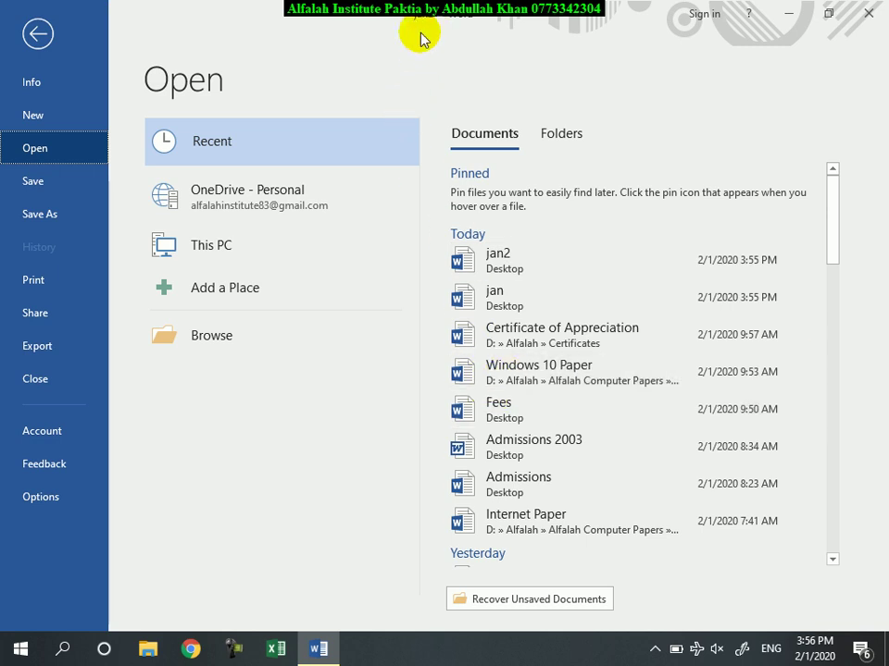
click(510, 301)
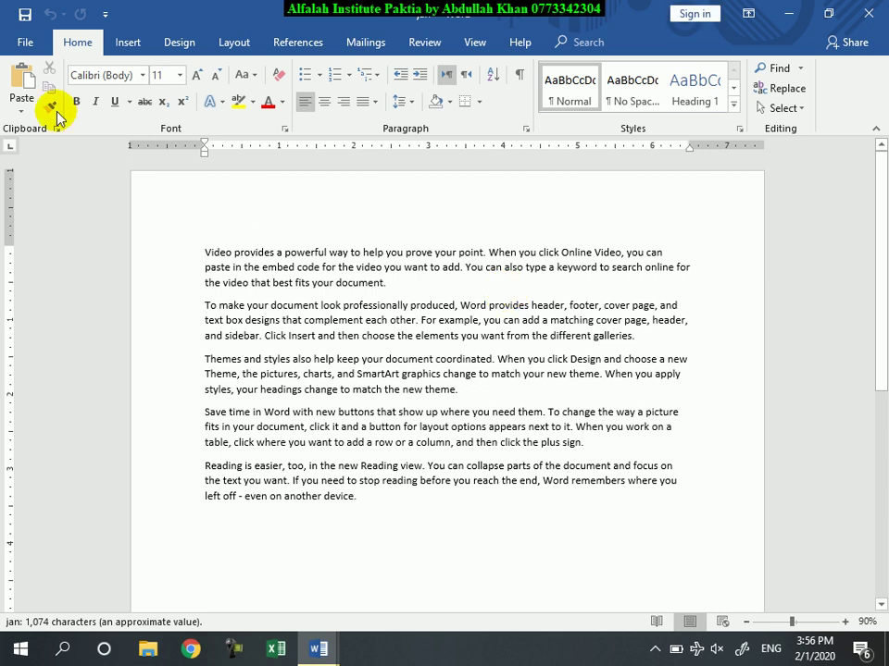
Step: Open Fees from recents, then return to the recent documents list
click(22, 43)
click(51, 146)
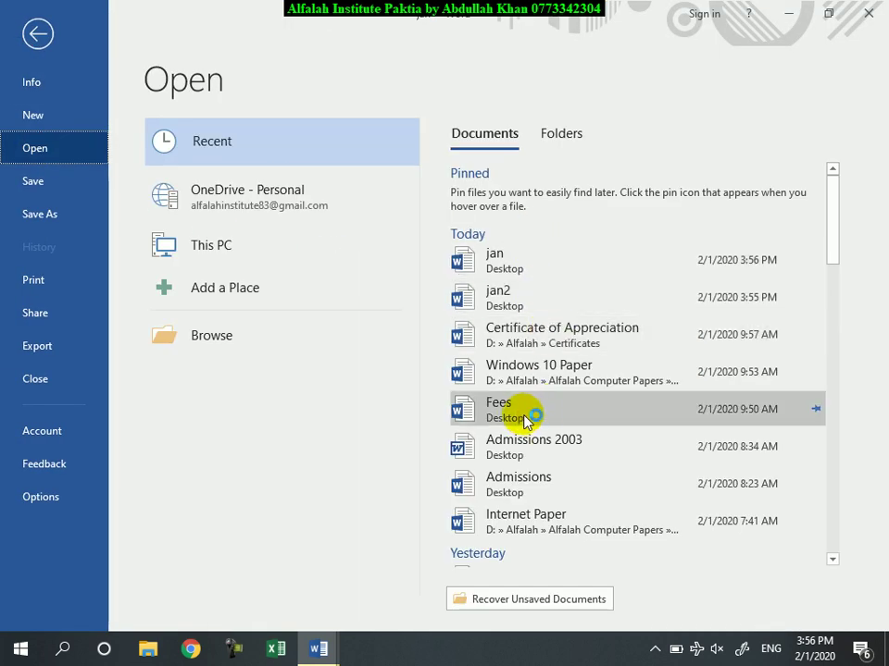
click(526, 416)
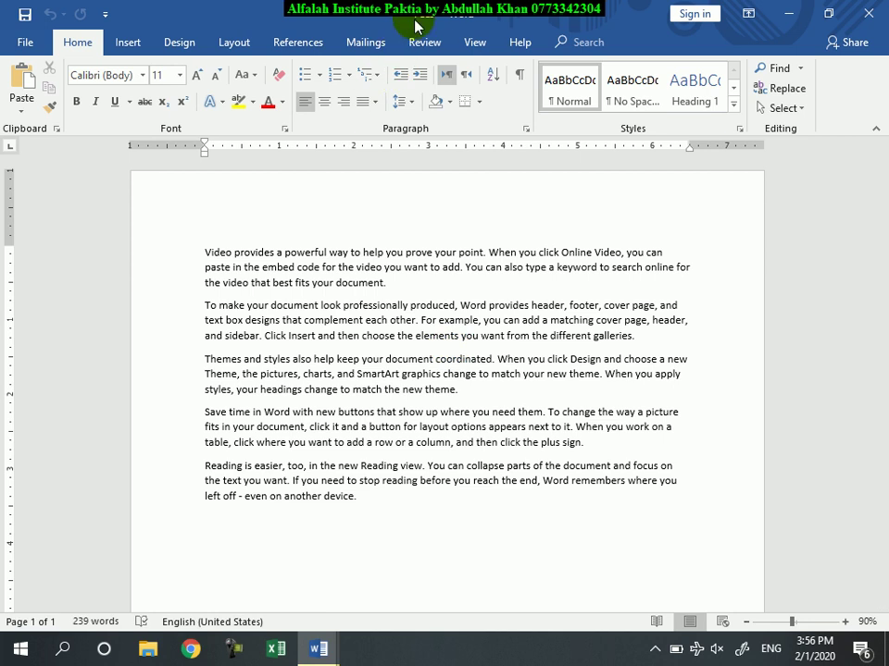
click(22, 43)
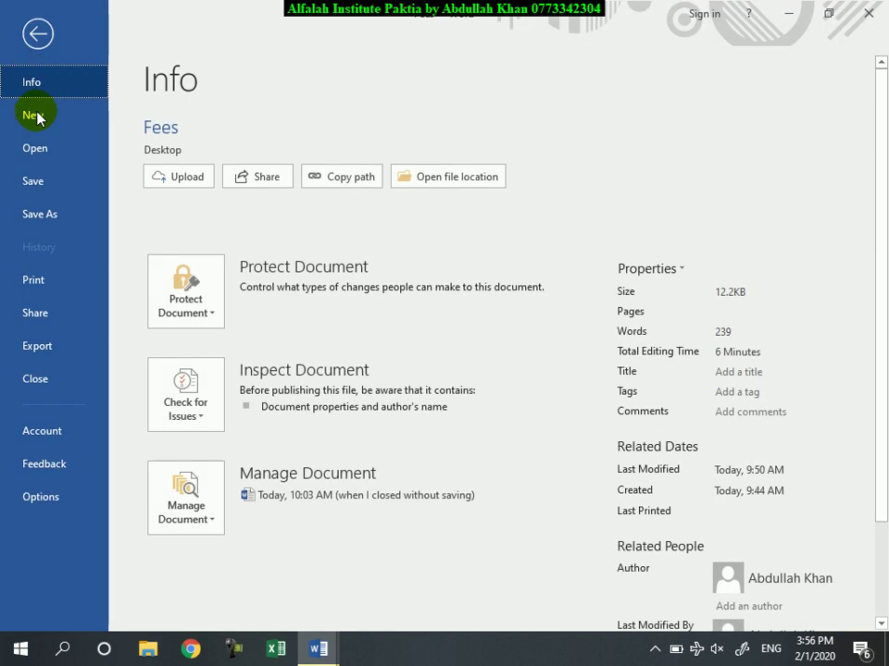
click(48, 155)
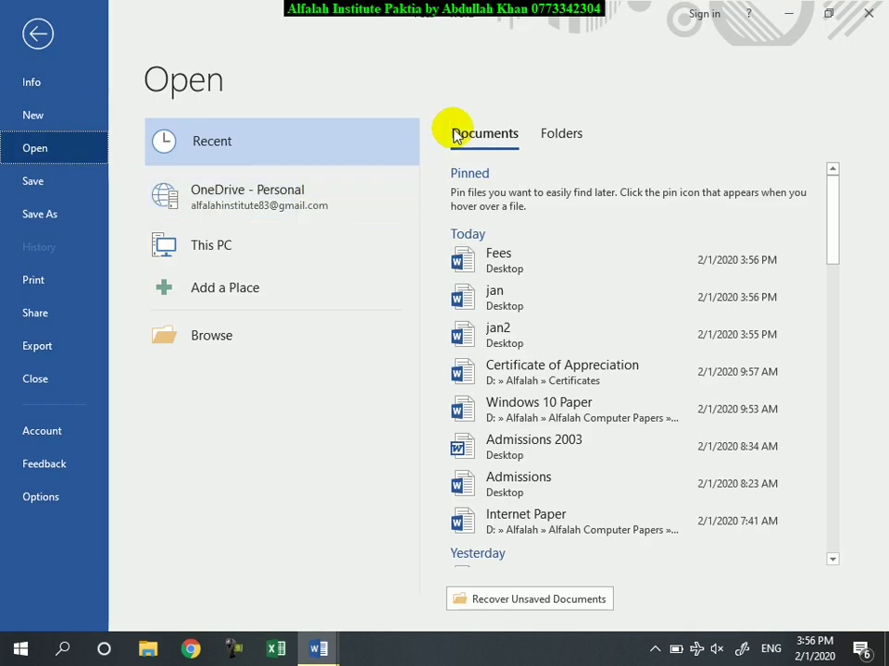
Step: Open the recent 1398 folder, ending at This PC's D:\Alfalah\Alfalah Computer Papers\1398
click(566, 134)
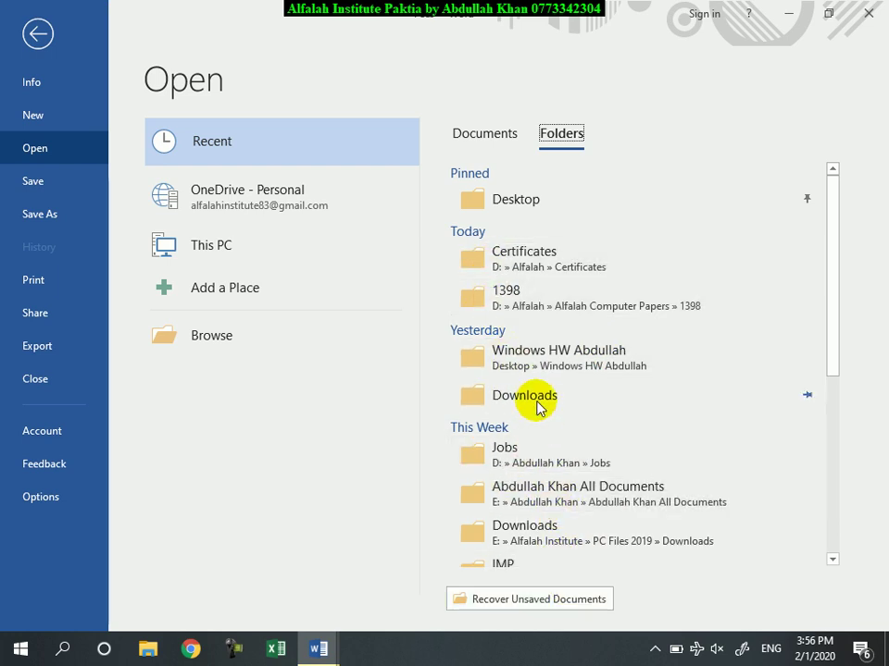
mouse_move(606, 298)
click(558, 302)
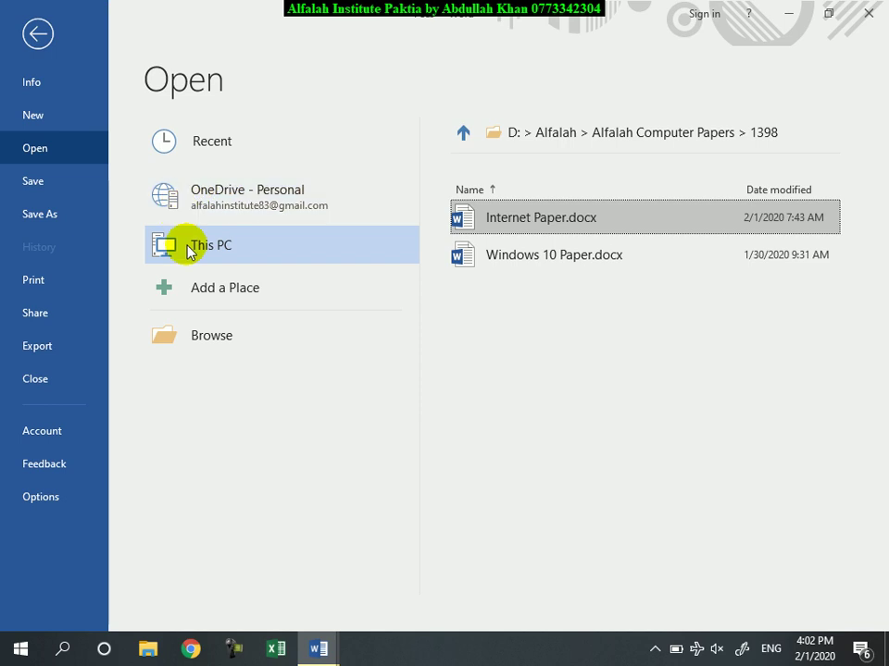
click(224, 201)
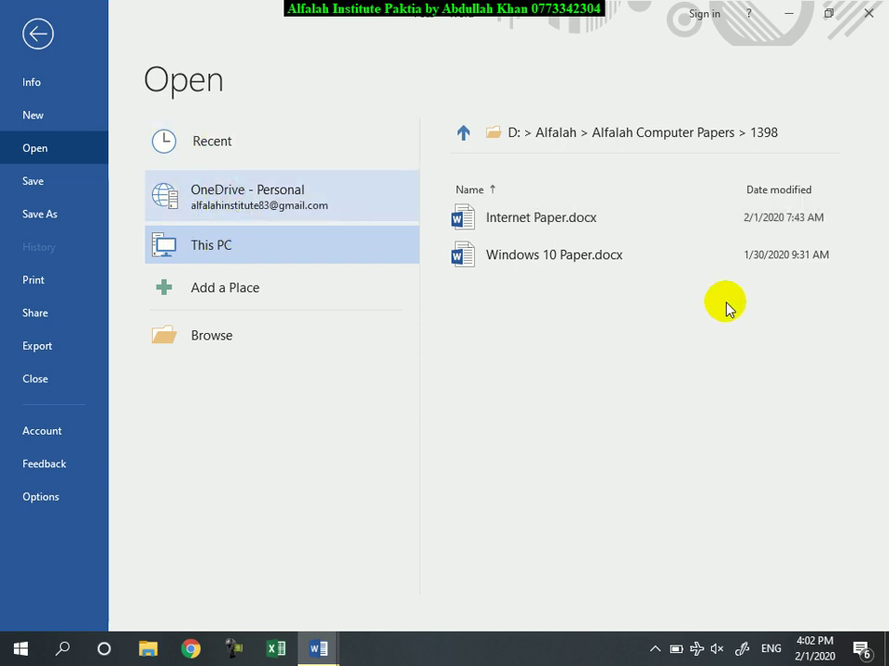
click(268, 211)
click(248, 245)
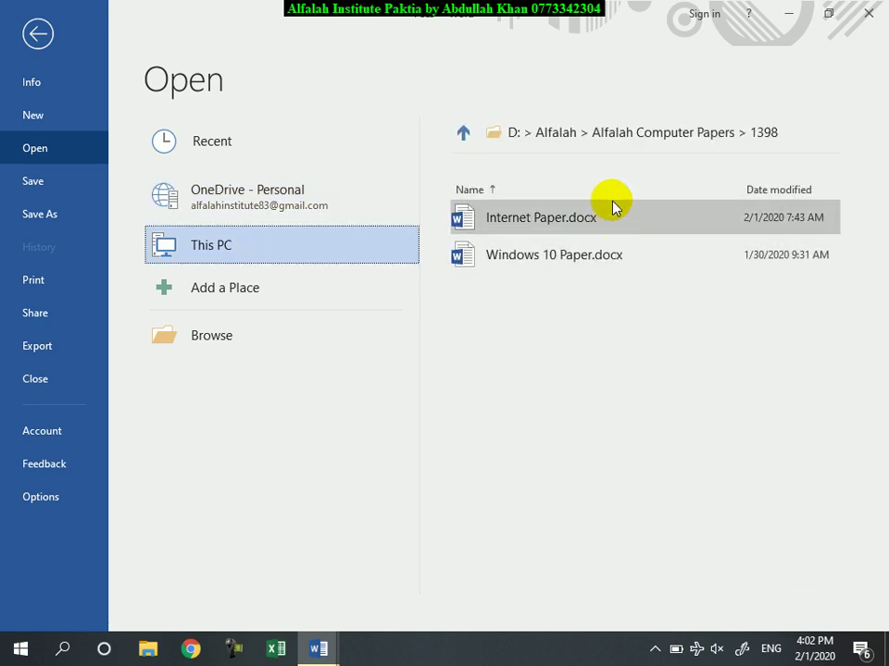
Step: Browse via Add a Place, cancel the Open dialog, and create a blank document
click(220, 292)
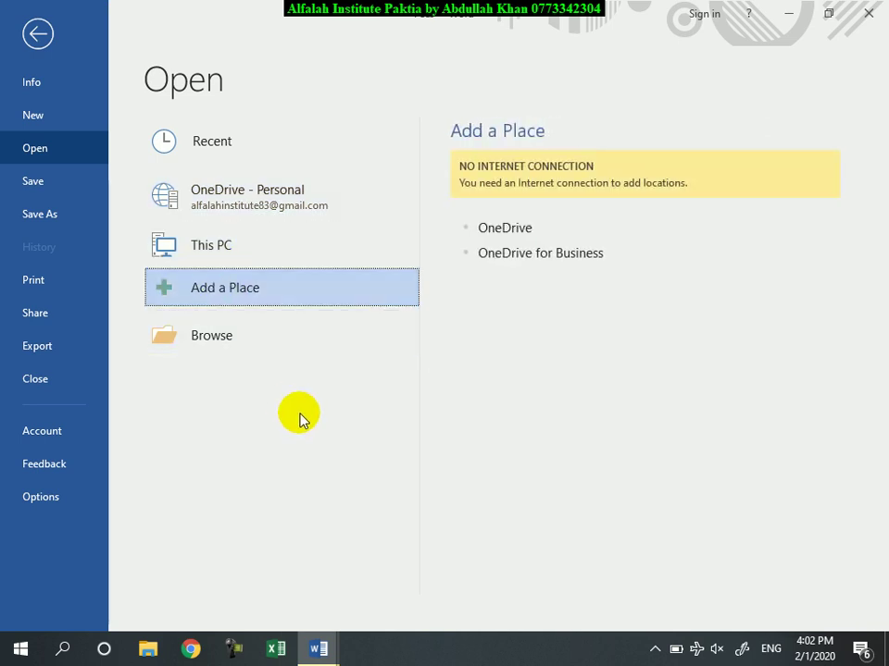
click(236, 342)
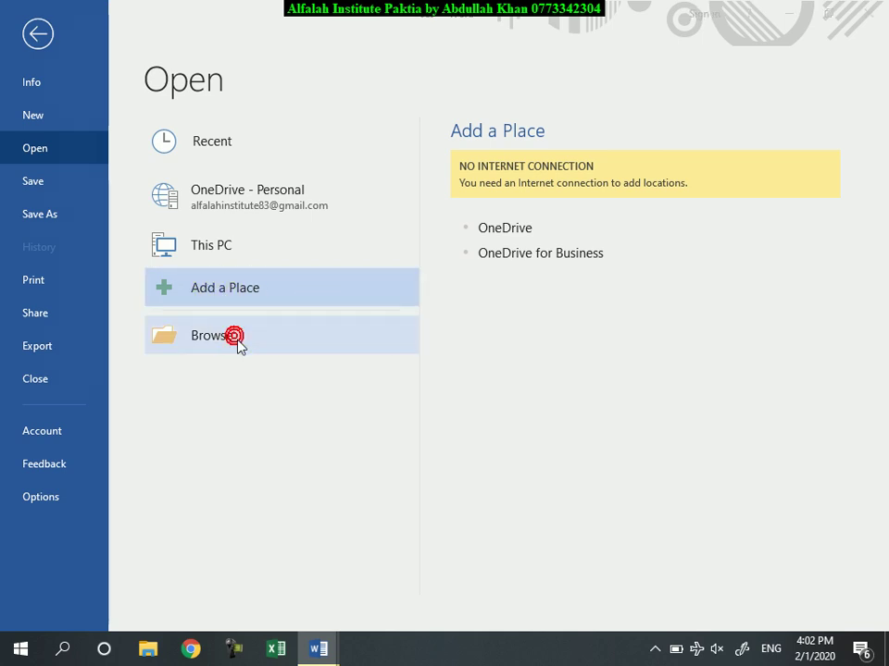
mouse_move(84, 268)
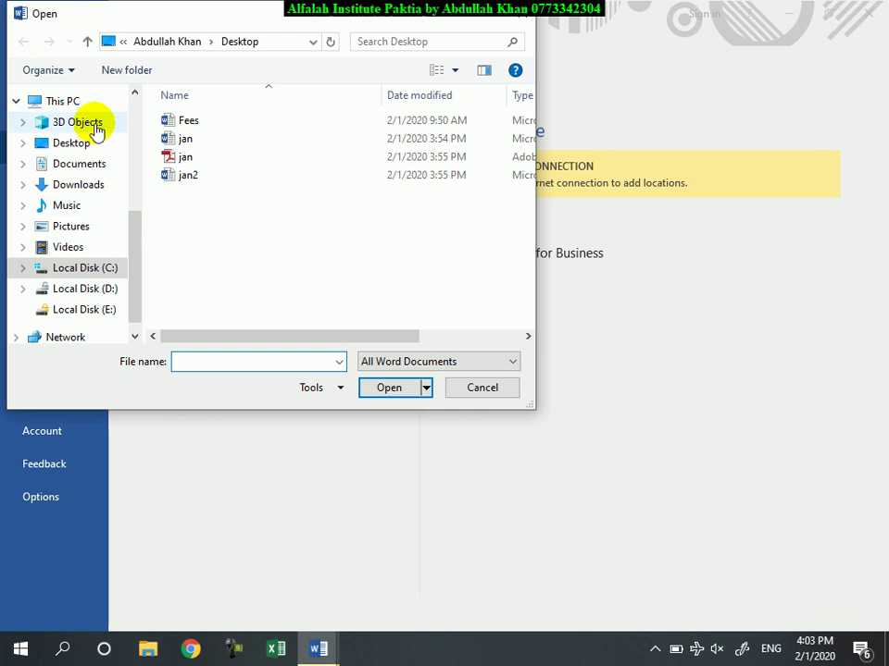
click(485, 388)
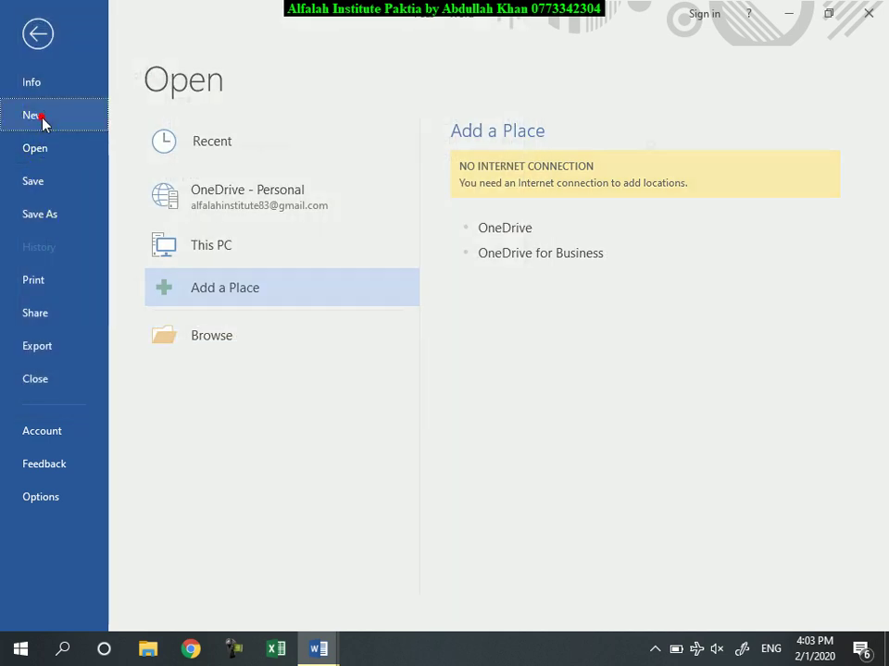
click(42, 121)
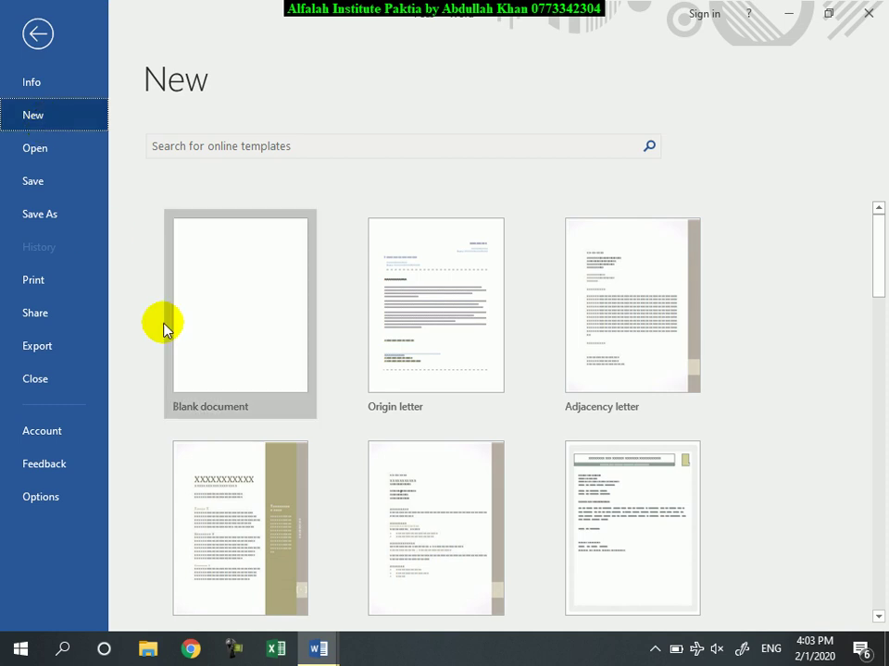
click(234, 320)
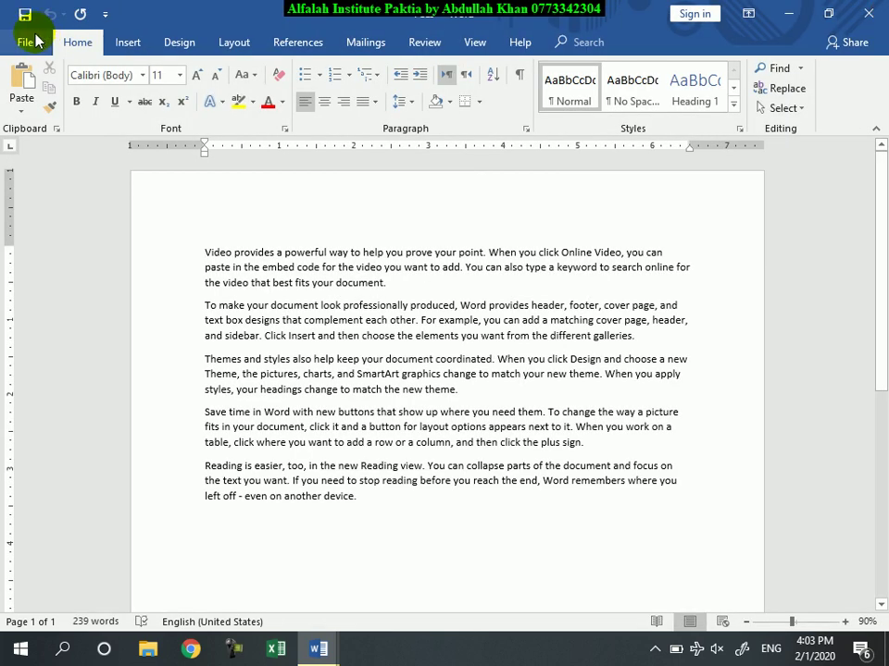
Step: Go from the Fees Info page to the New template gallery
click(26, 41)
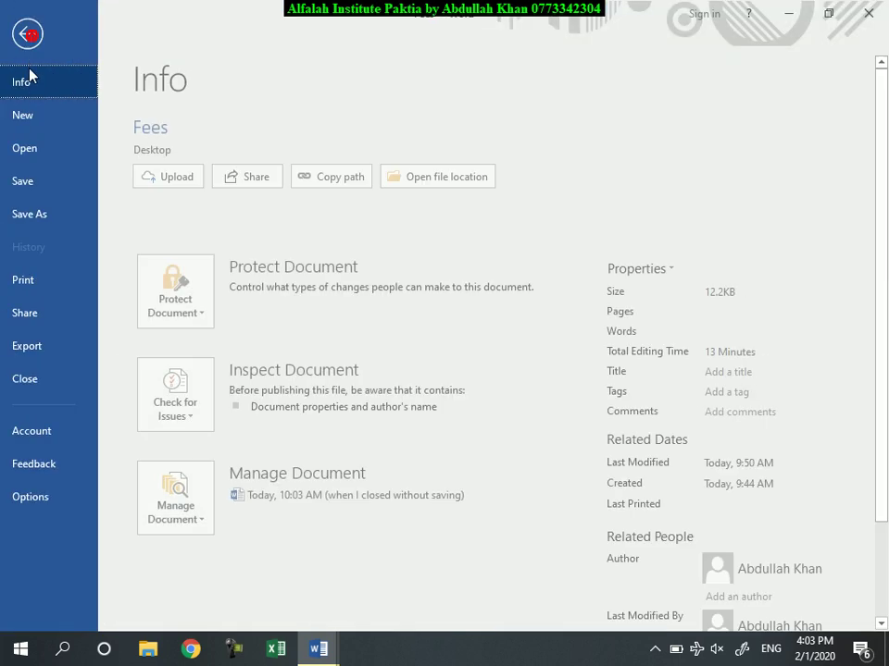
click(37, 112)
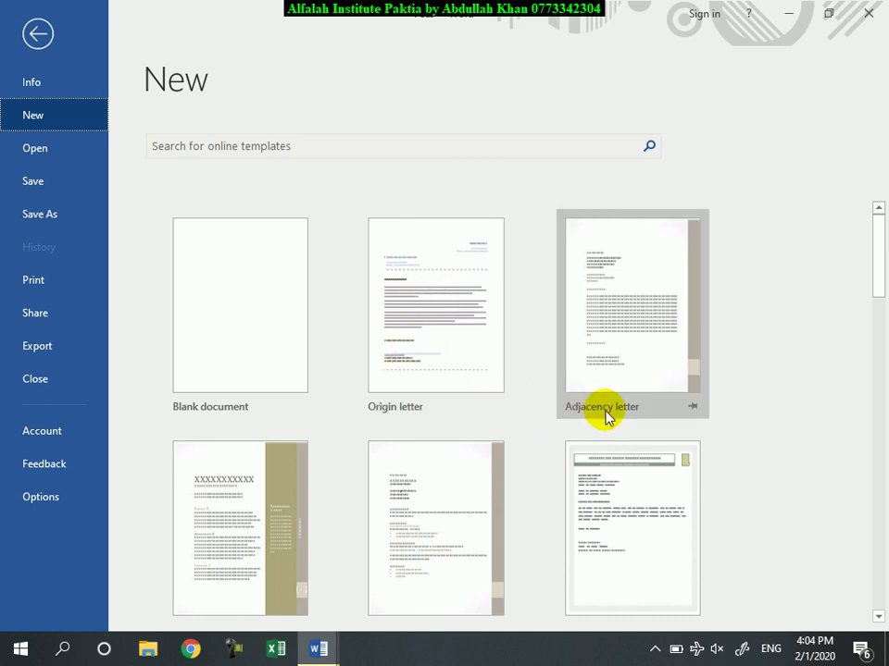
Step: Create a new letter from the Adjacency letter template
scroll(462, 507, down, 2)
scroll(505, 512, down, 2)
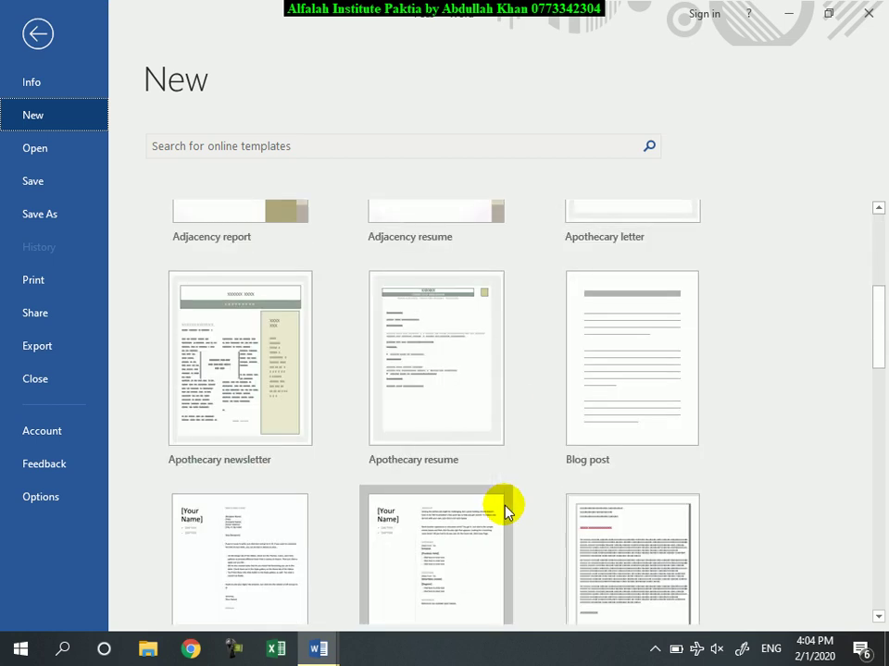
scroll(504, 511, down, 3)
scroll(509, 505, down, 2)
scroll(507, 511, down, 3)
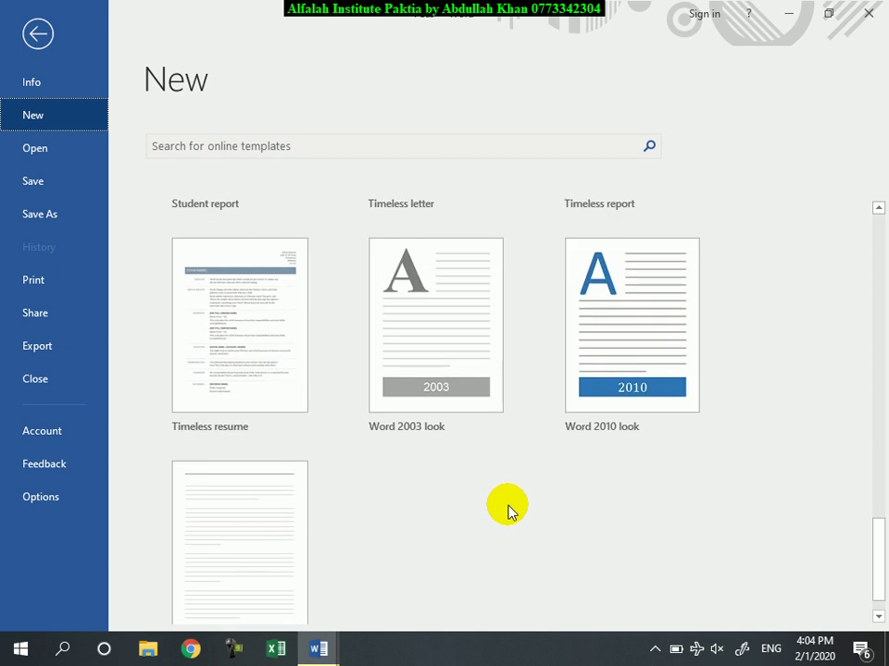
scroll(508, 511, up, 3)
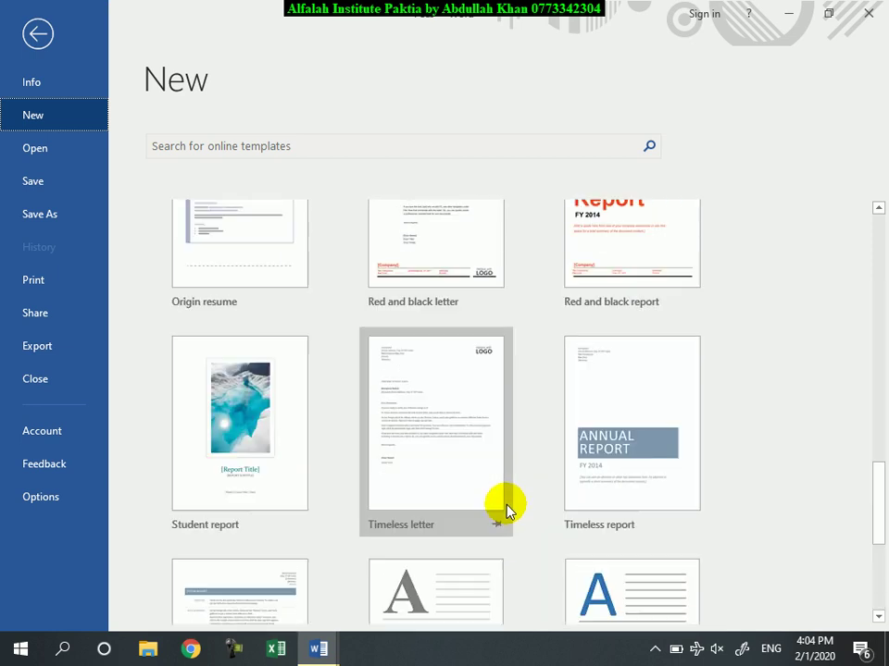
scroll(504, 508, up, 3)
scroll(505, 508, up, 3)
scroll(500, 508, up, 2)
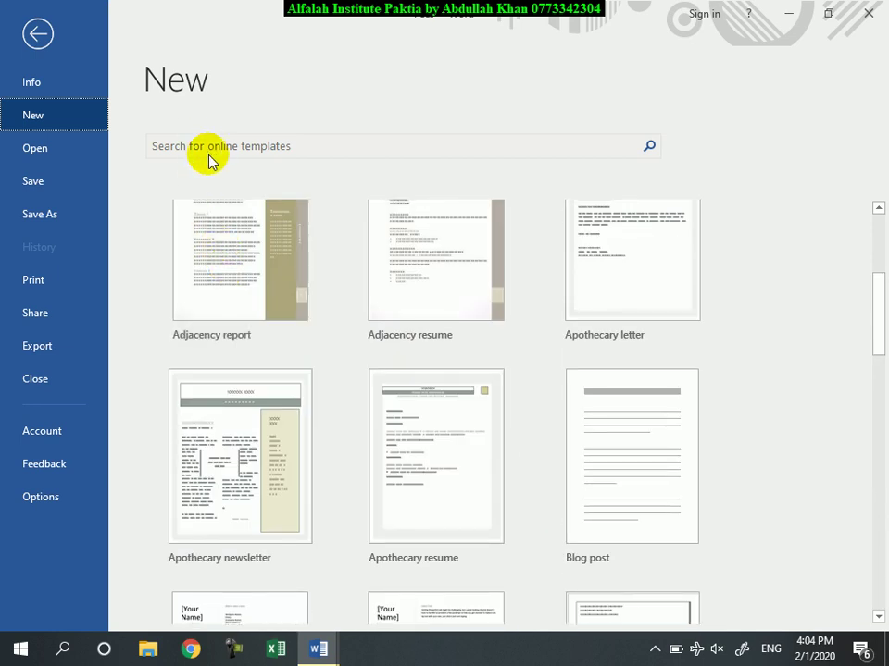
scroll(444, 296, up, 3)
scroll(500, 389, down, 2)
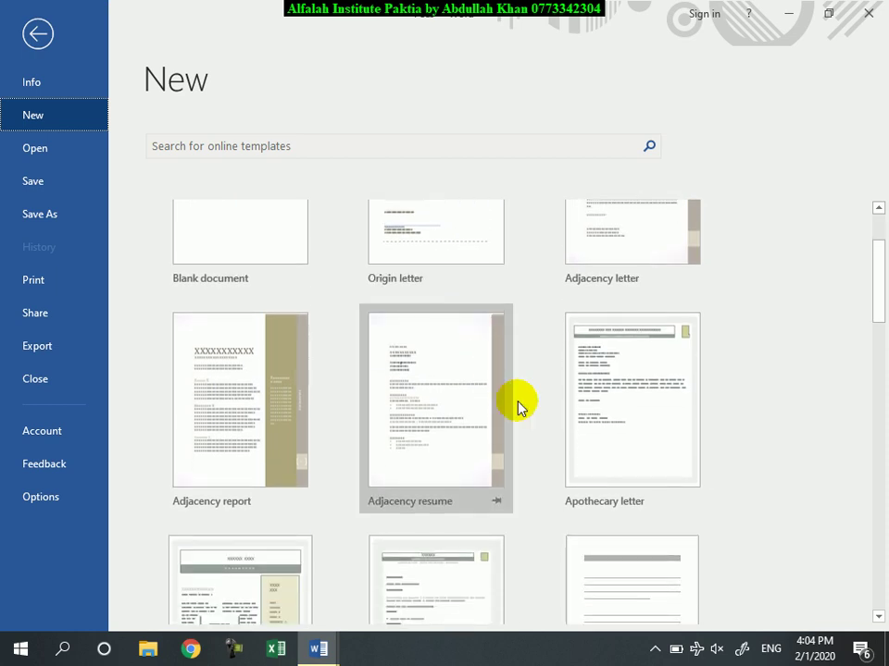
scroll(470, 453, up, 2)
scroll(470, 441, up, 2)
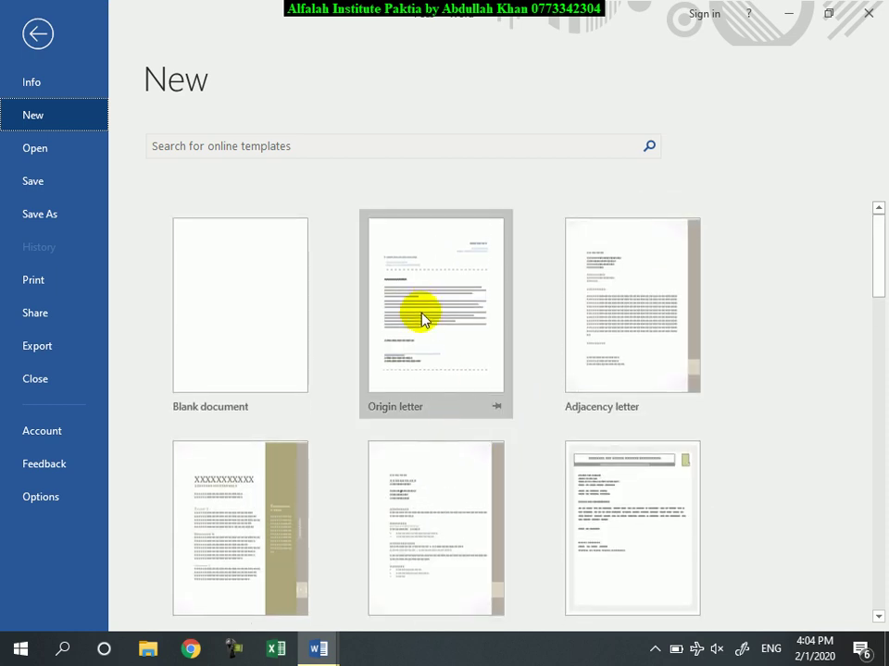
double_click(599, 321)
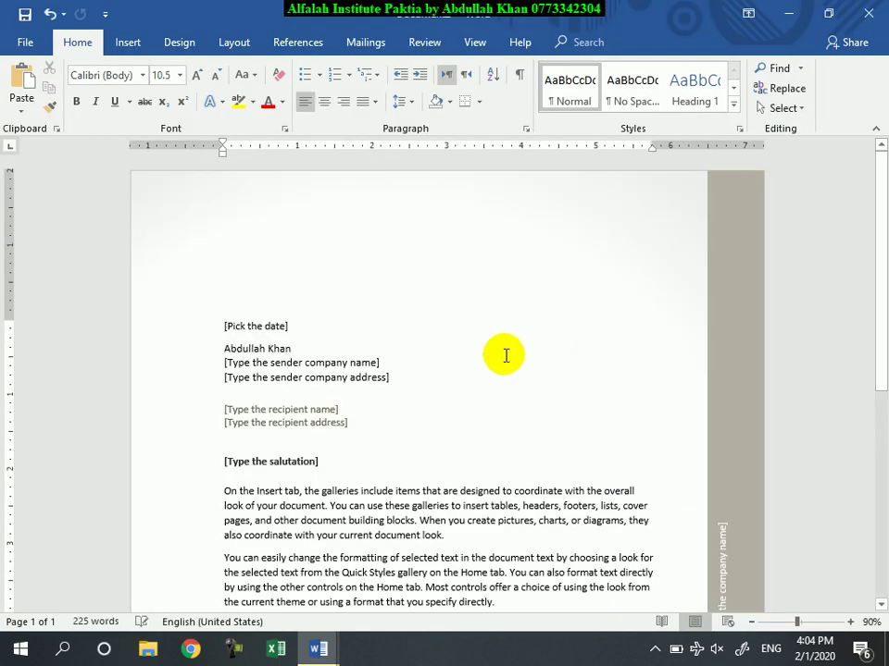
Step: Set the letter's date to today, 2/1/2020, with the date picker
click(276, 326)
click(303, 329)
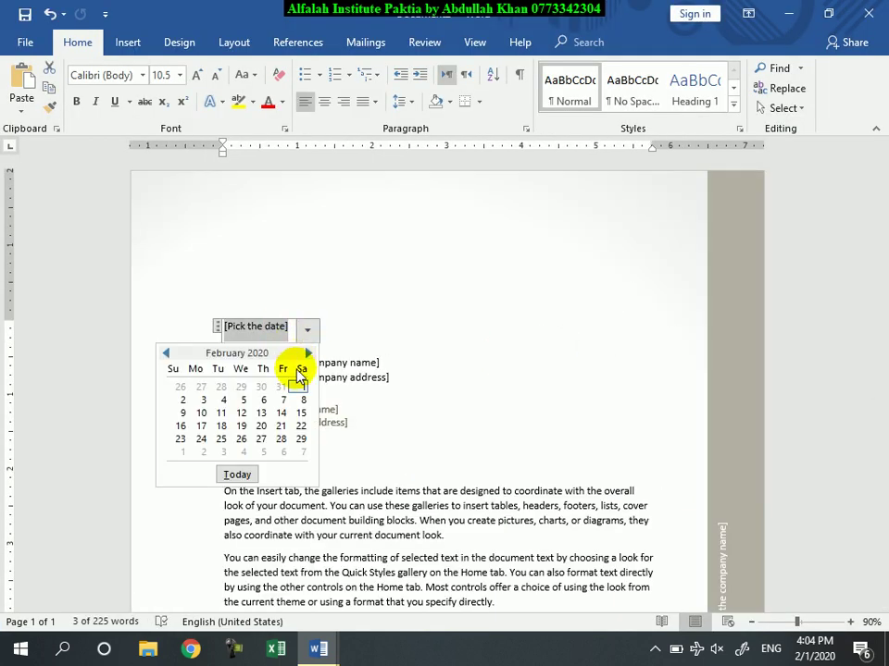
click(236, 473)
Step: Select the sender, company, recipient and salutation placeholders in turn
click(263, 363)
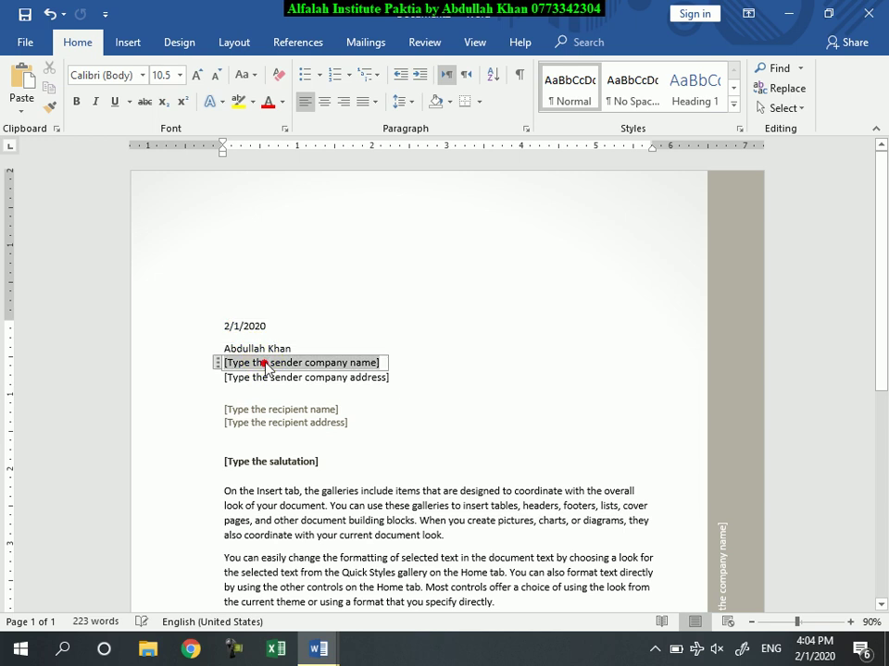
click(280, 349)
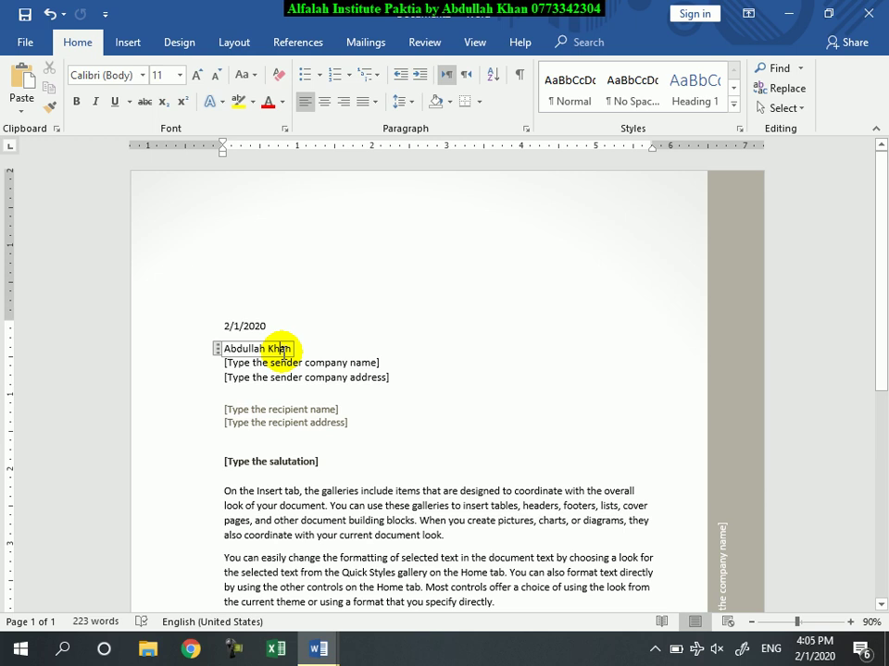
click(322, 362)
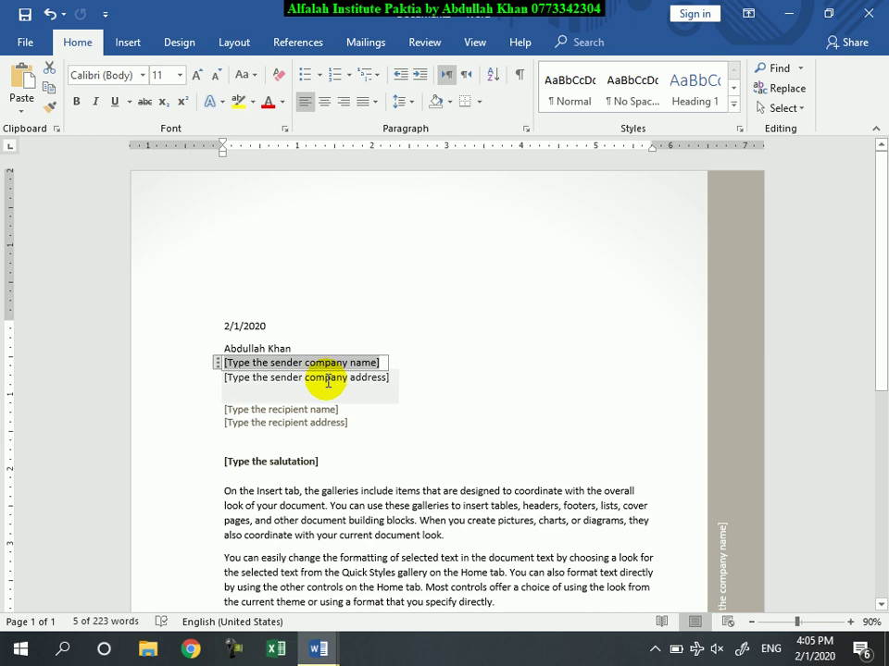
click(328, 379)
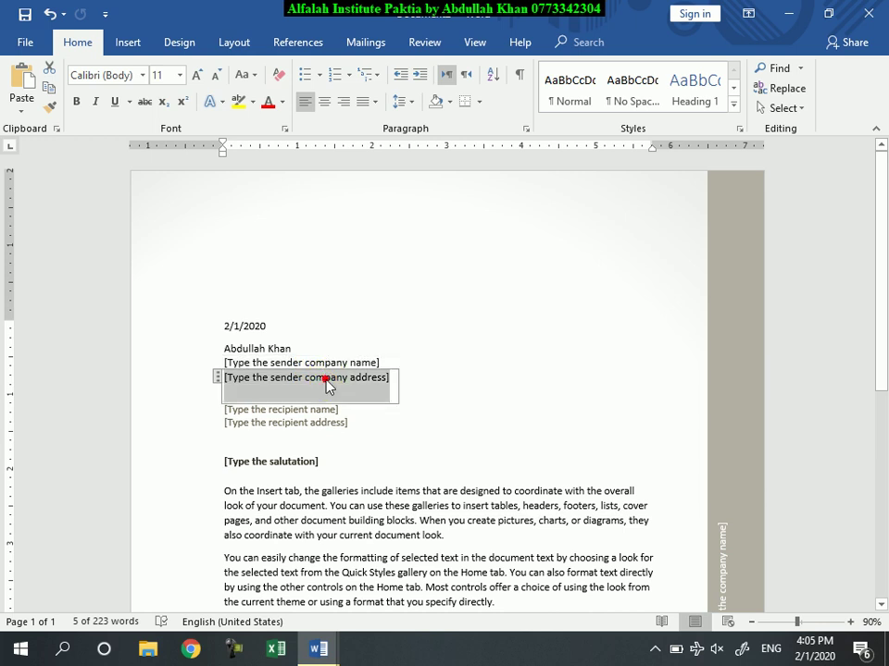
click(291, 410)
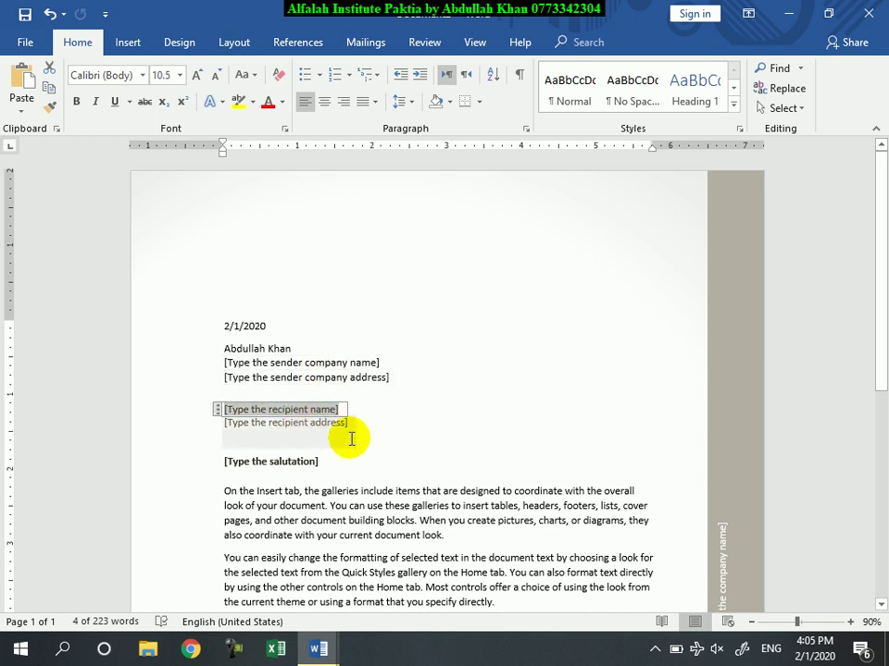
click(291, 422)
click(296, 463)
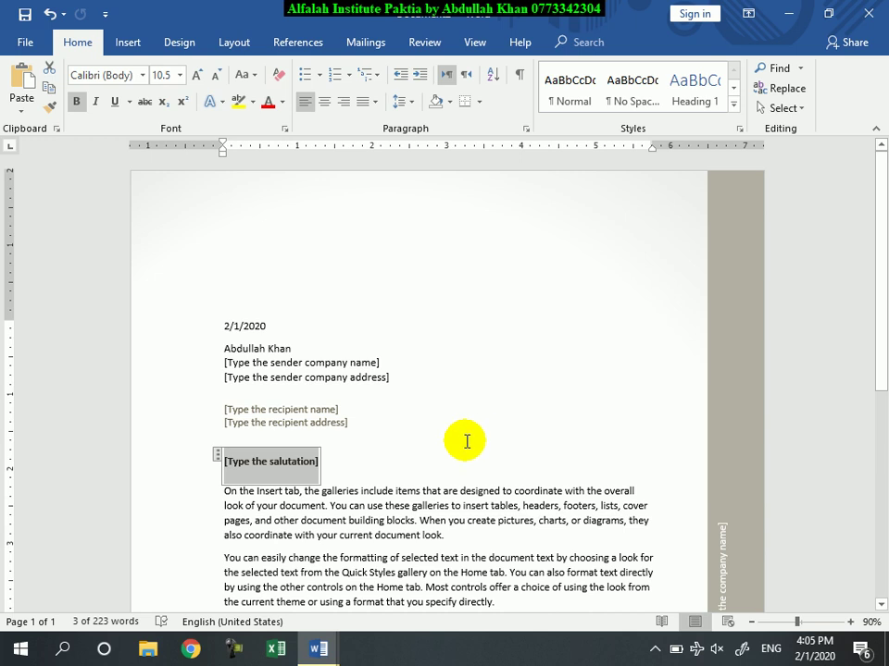
Step: Review the body paragraphs, closing, sender name, title and company placeholders
scroll(438, 421, down, 2)
scroll(437, 421, down, 1)
click(323, 421)
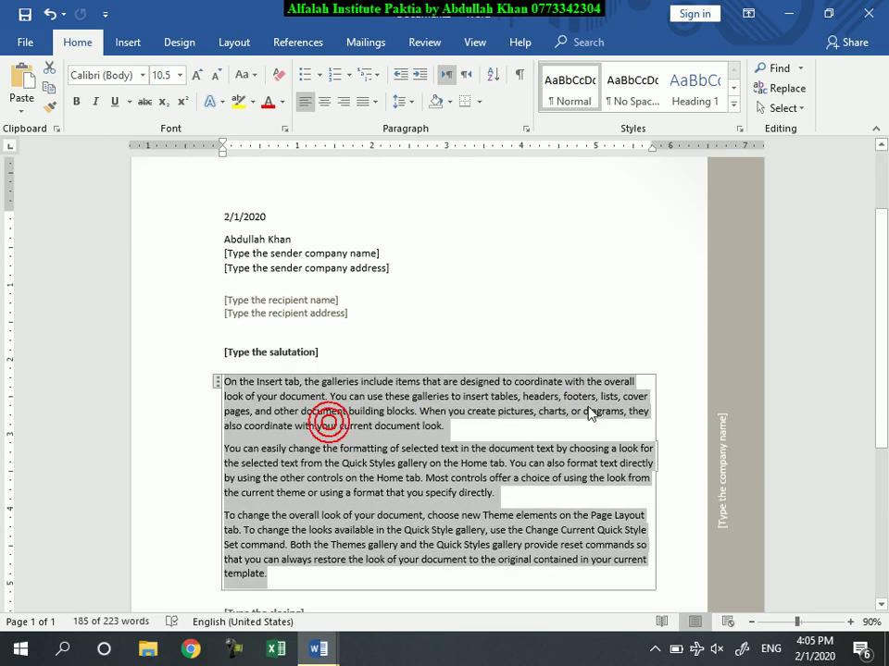
scroll(422, 488, down, 5)
click(260, 429)
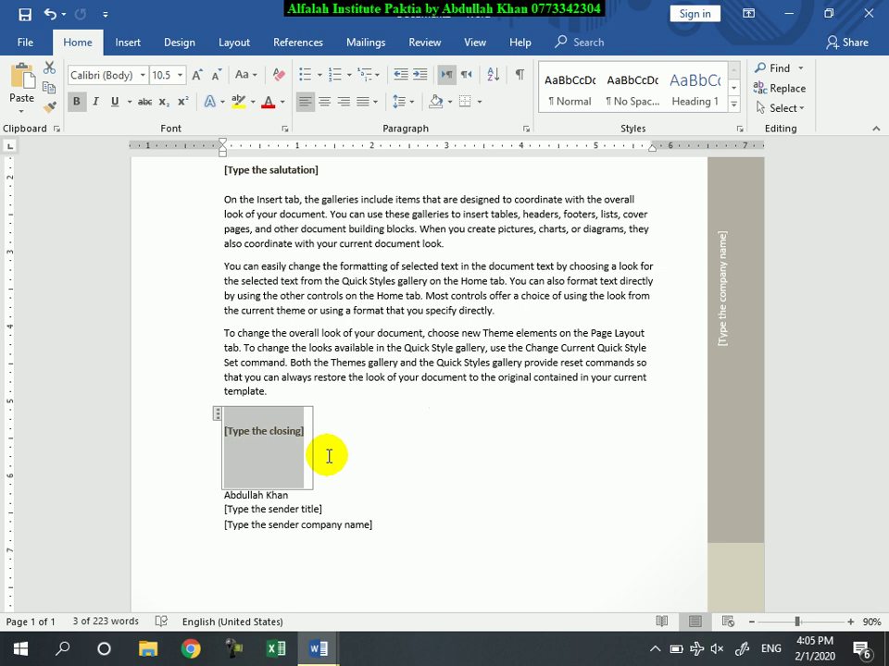
scroll(338, 451, down, 2)
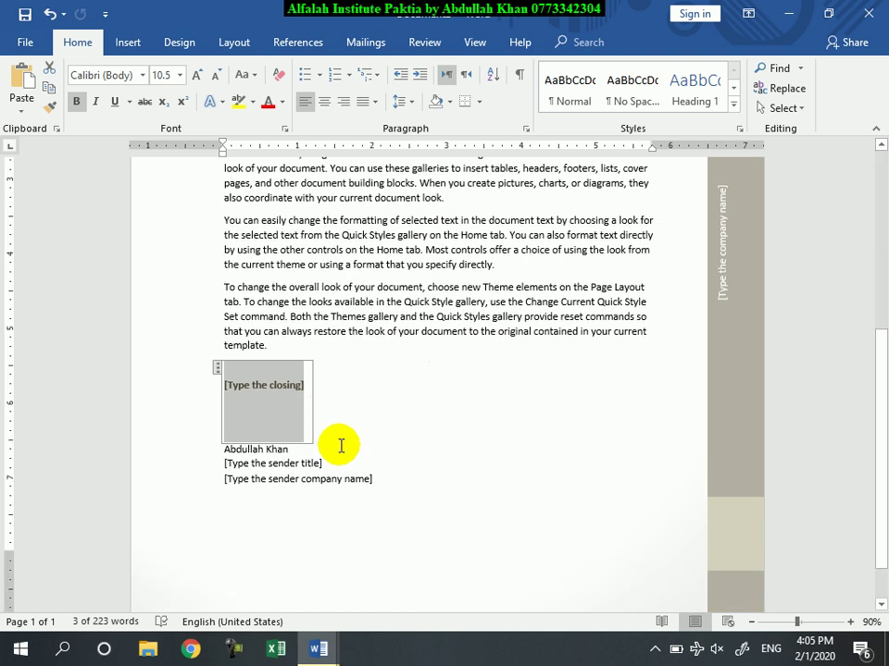
click(266, 425)
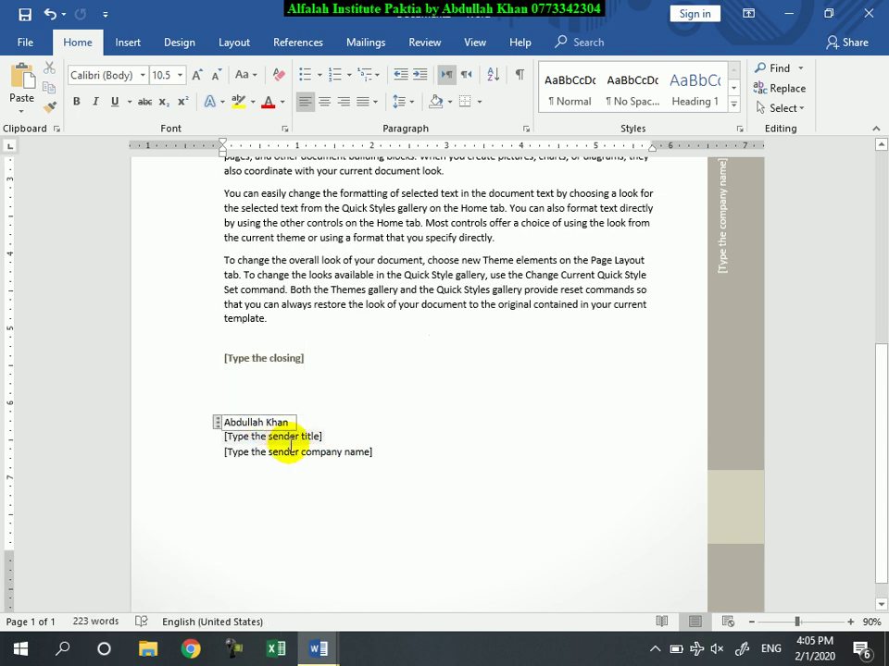
click(290, 441)
click(300, 452)
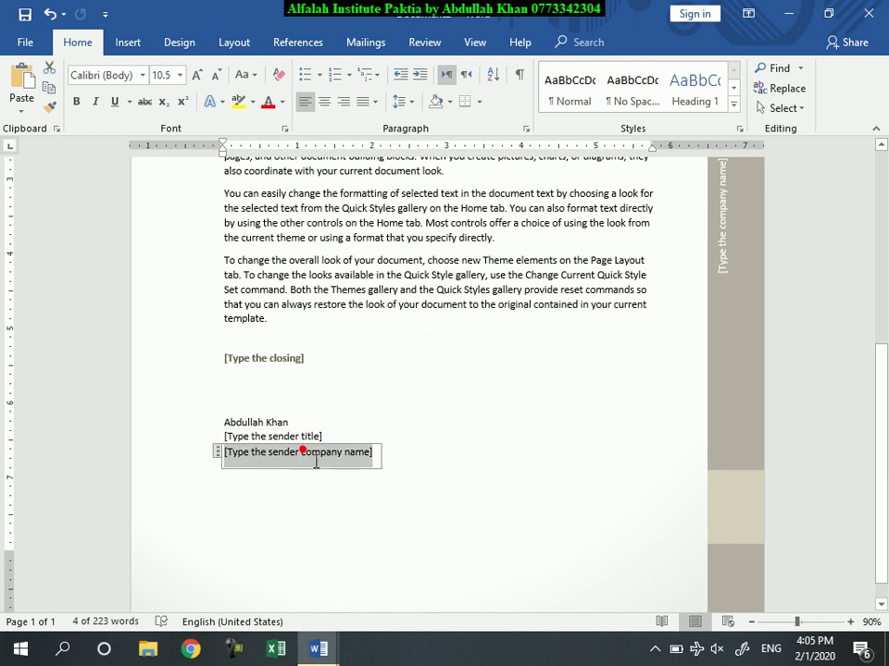
click(235, 436)
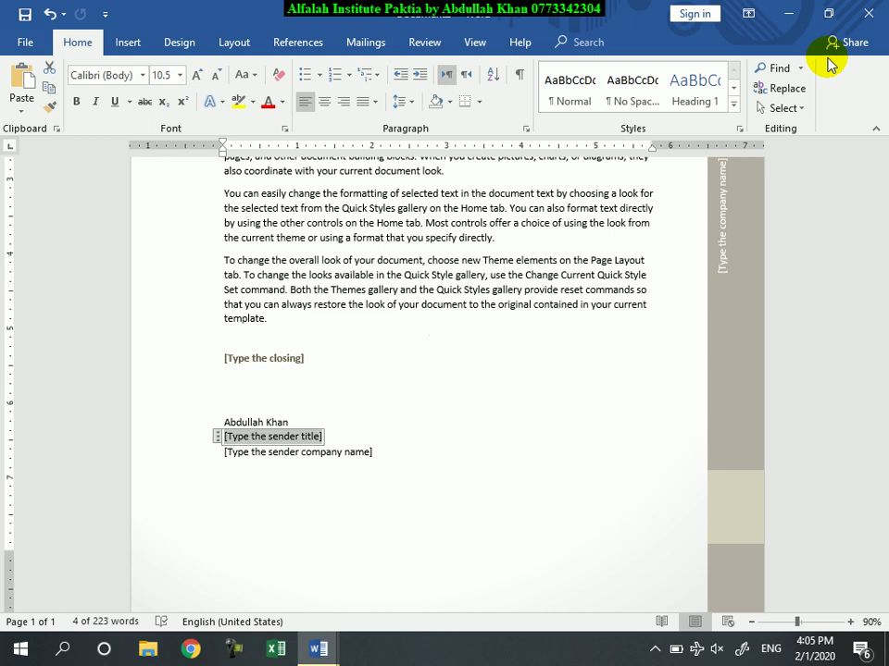
Step: Close Document2 without saving and show the New templates page
click(868, 13)
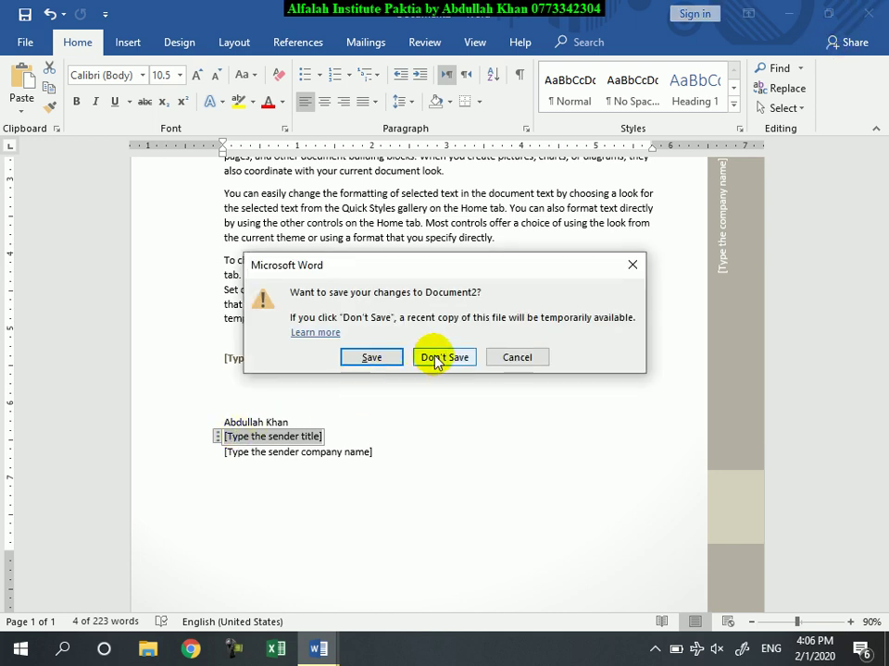
click(444, 357)
click(13, 39)
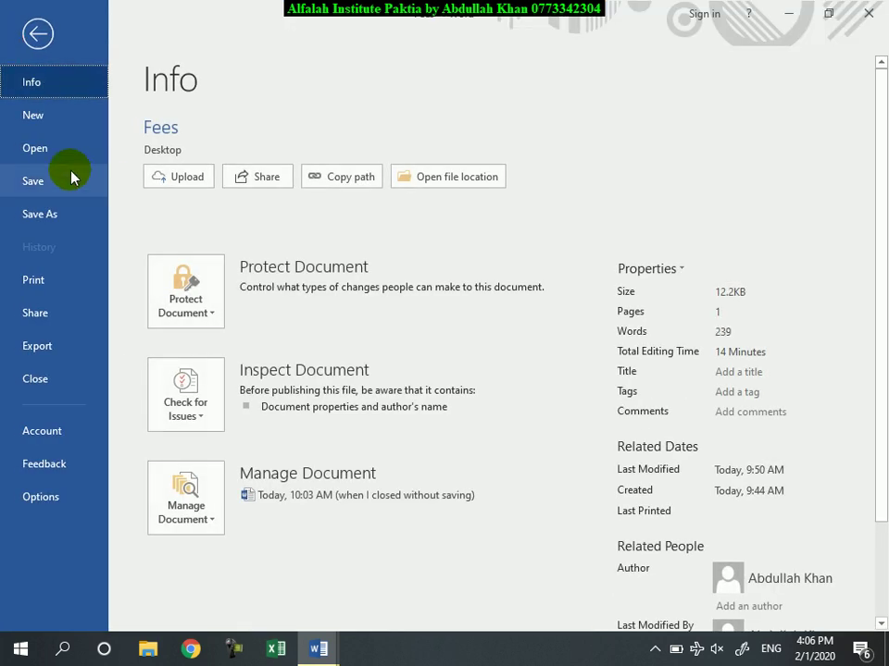
click(56, 118)
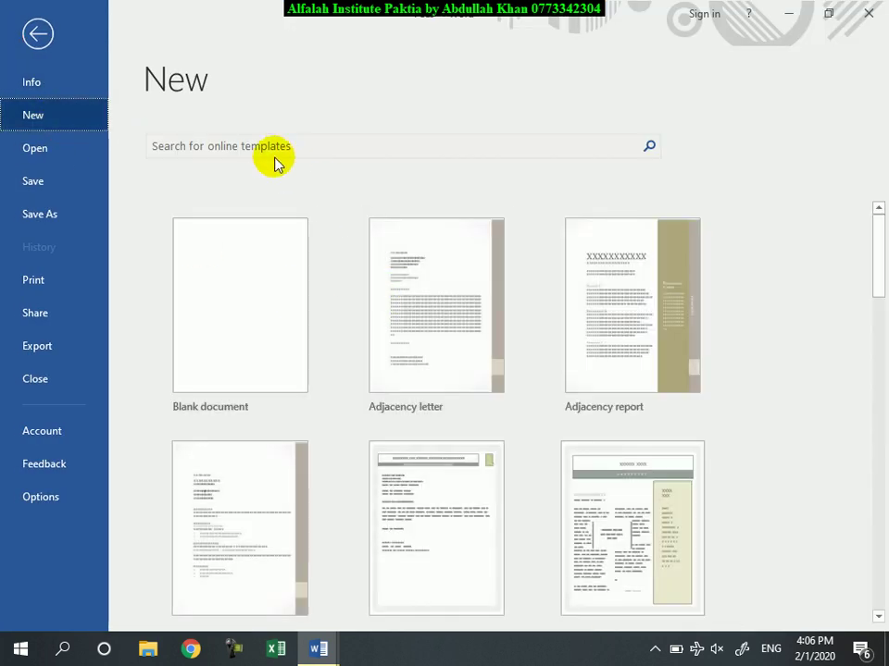
Step: Minimize the Fees window
click(264, 151)
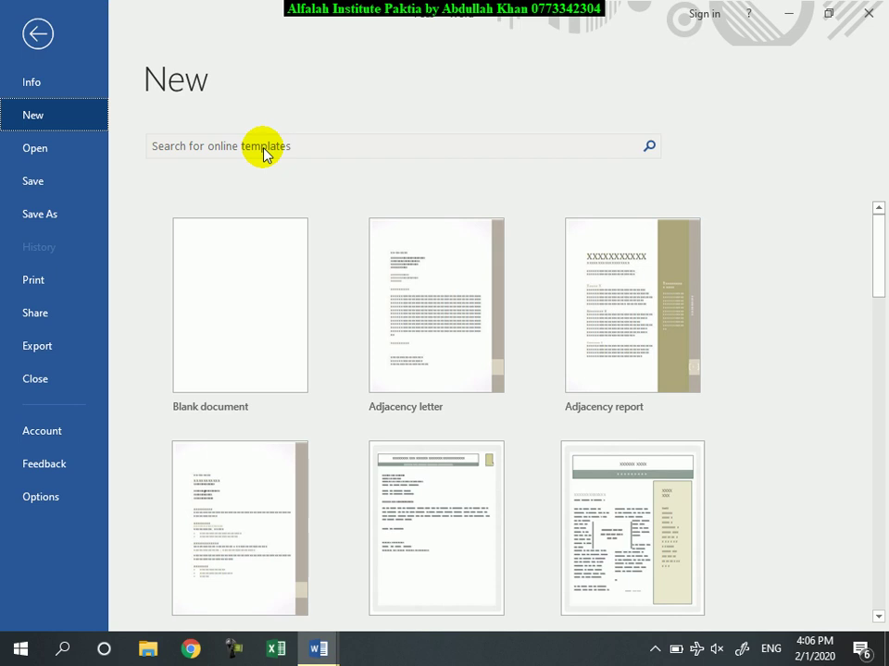
click(260, 150)
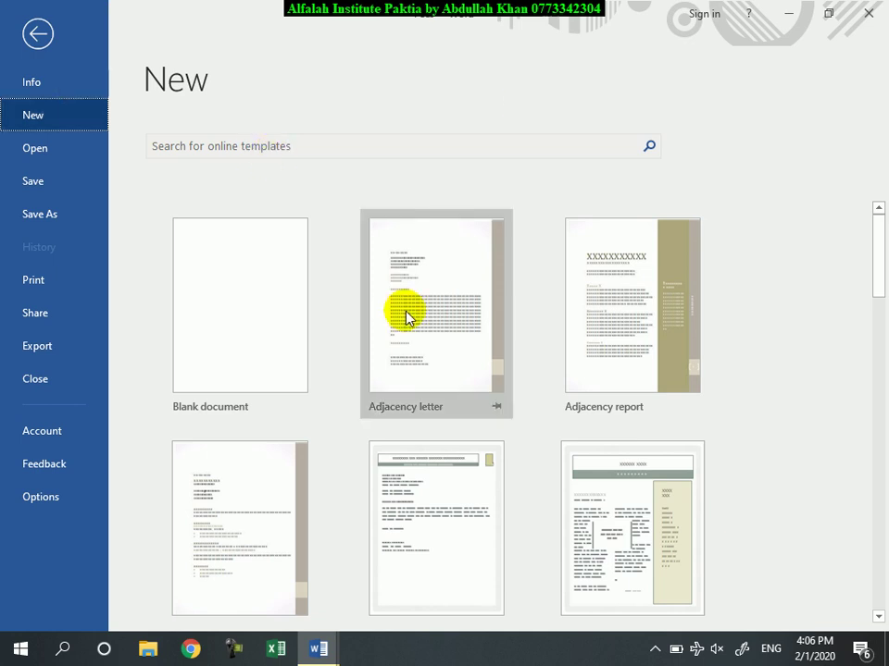
click(793, 20)
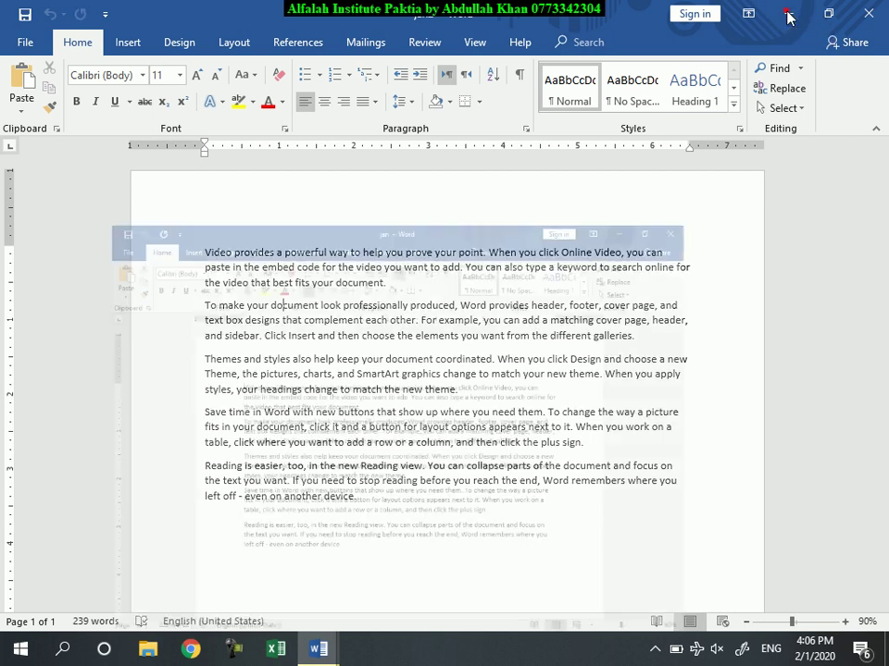
Step: Open Certificate of Appreciation from D:\Alfalah\Certificates via This PC
click(788, 14)
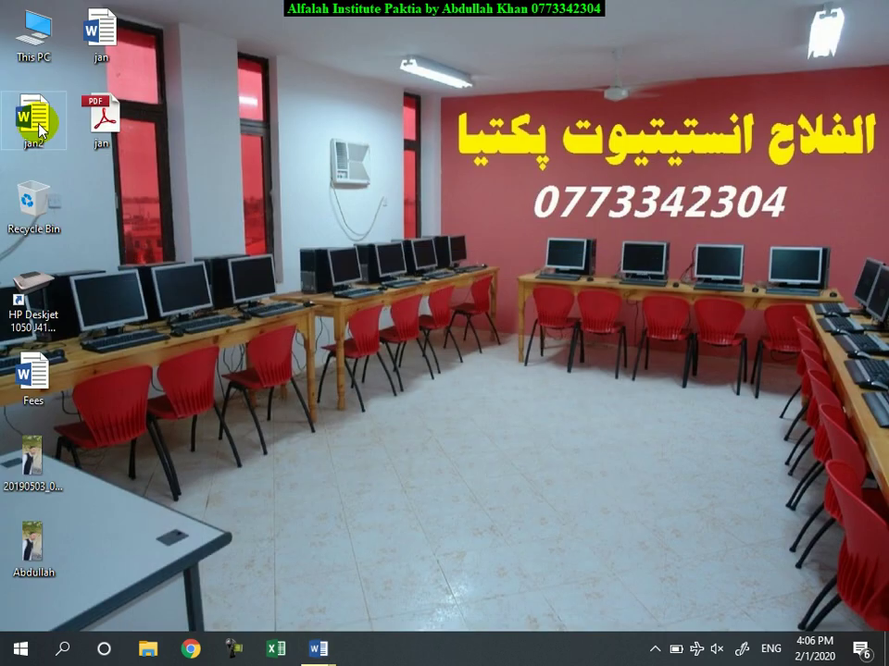
double_click(37, 54)
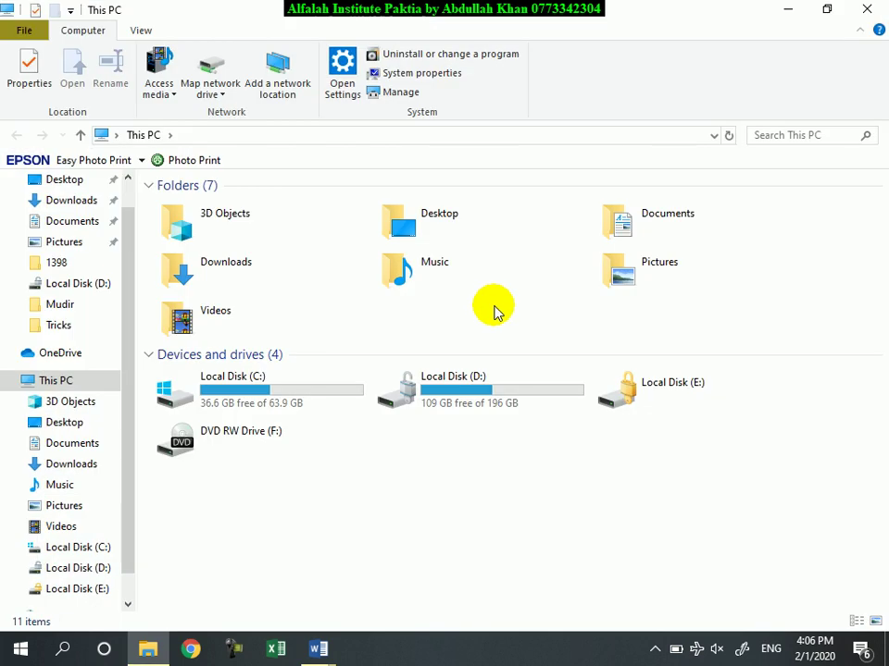
double_click(462, 396)
double_click(191, 224)
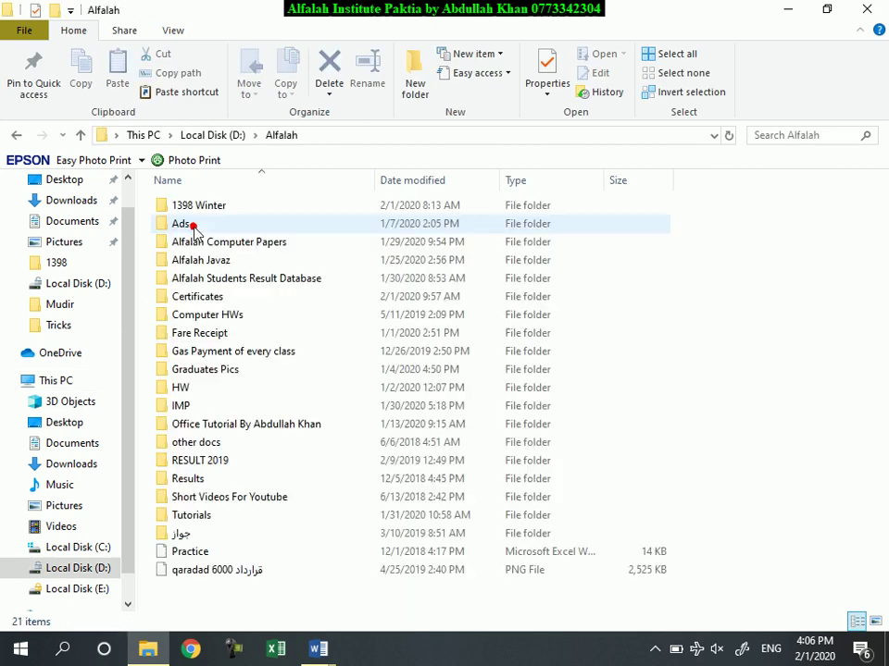
double_click(197, 296)
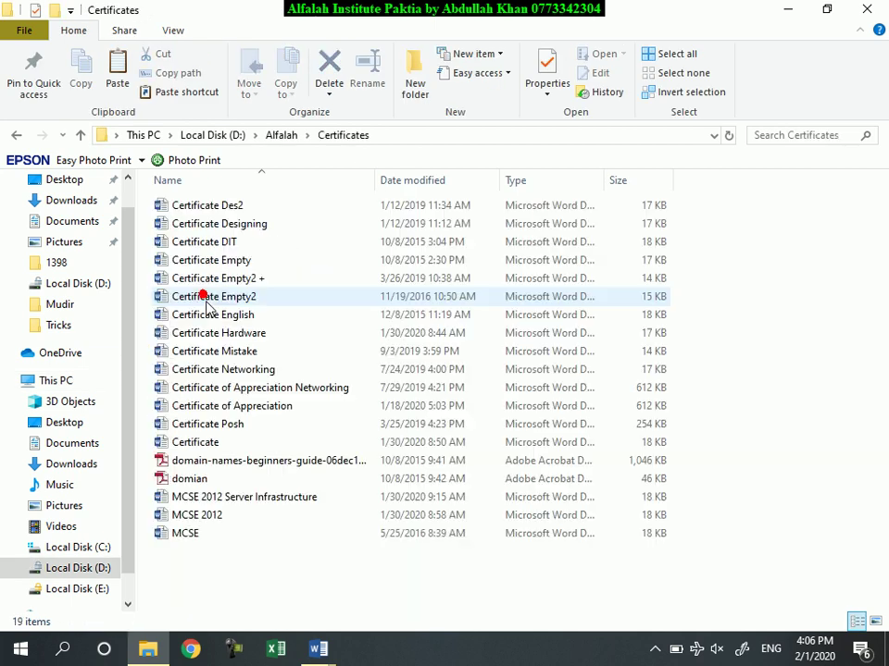
click(250, 412)
double_click(252, 408)
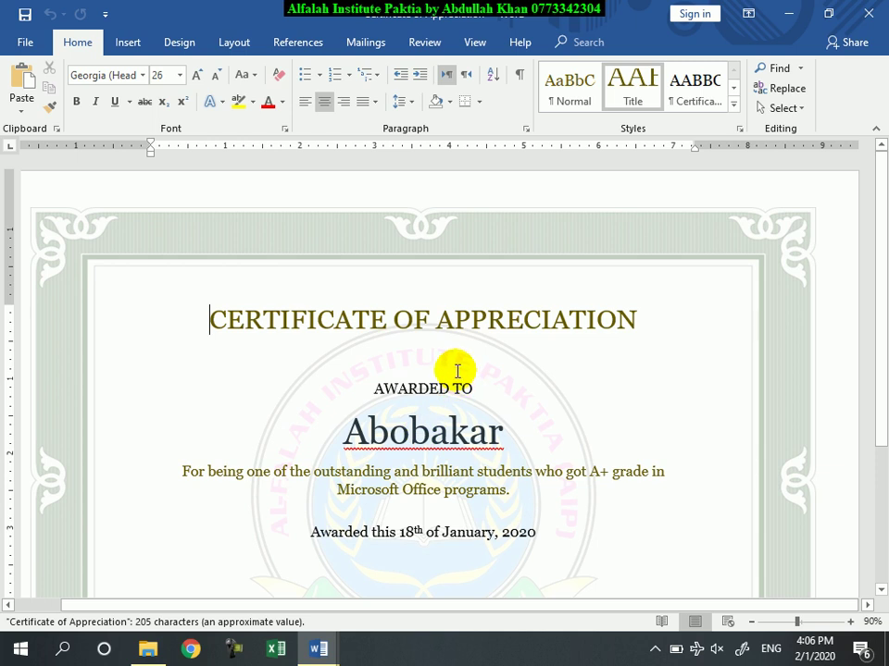
Step: Scroll the certificate and select the whole AWARDED TO line
ctrl+scroll(457, 372, down, 3)
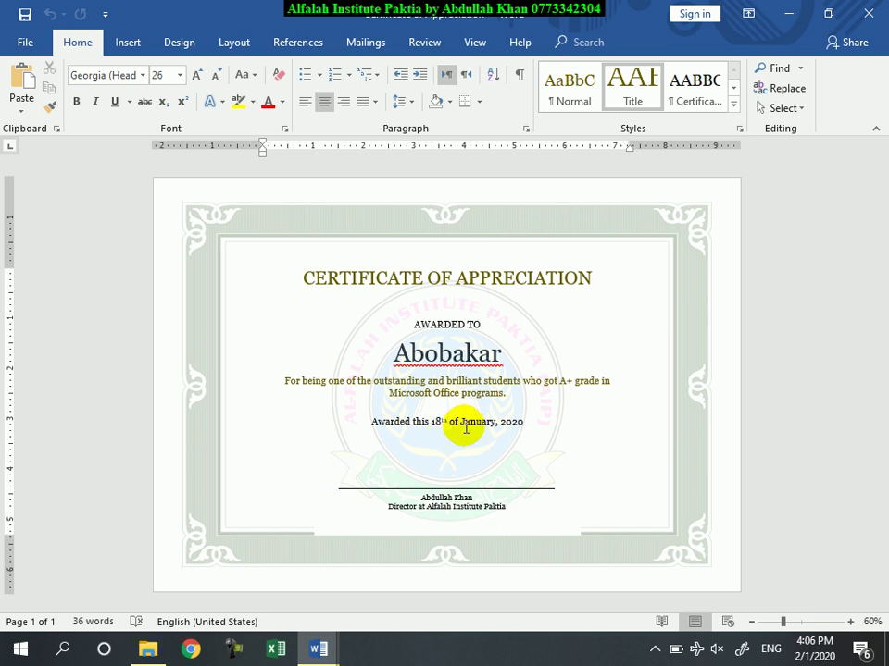
ctrl+scroll(466, 429, up, 1)
ctrl+scroll(460, 432, up, 1)
click(360, 342)
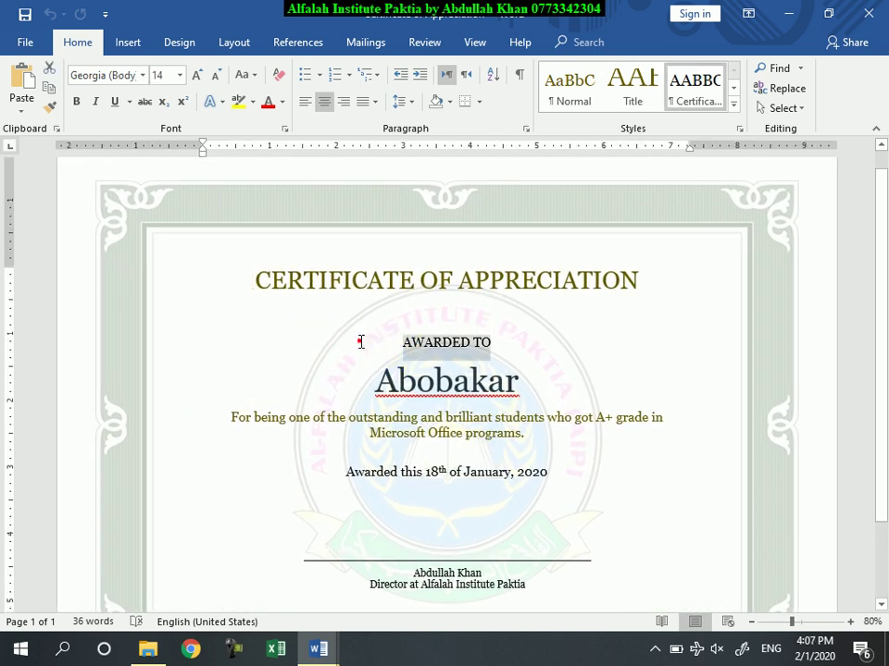
triple_click(360, 343)
Step: Clear the selection, look over the certificate, and close it
scroll(334, 350, down, 2)
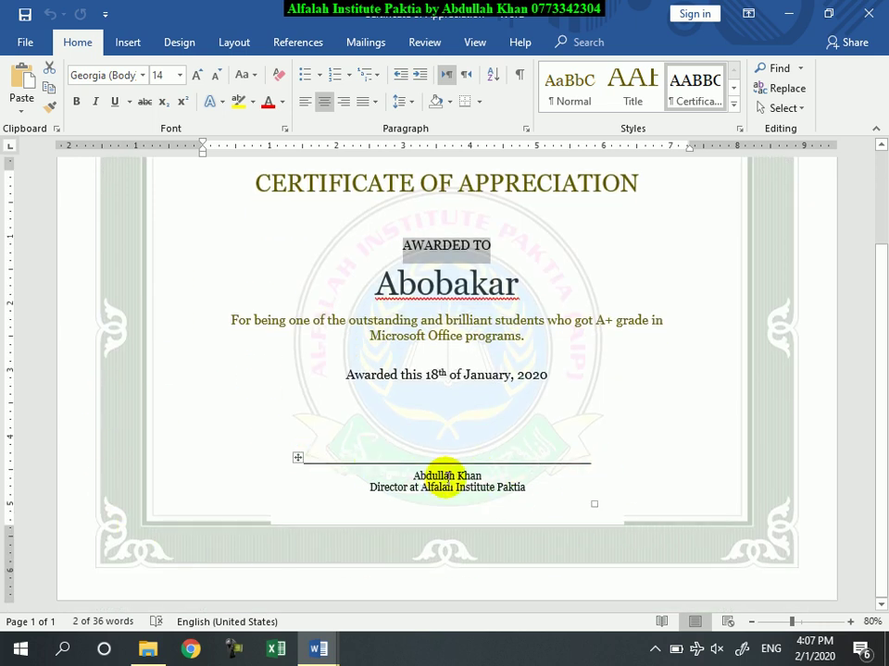
scroll(767, 418, up, 2)
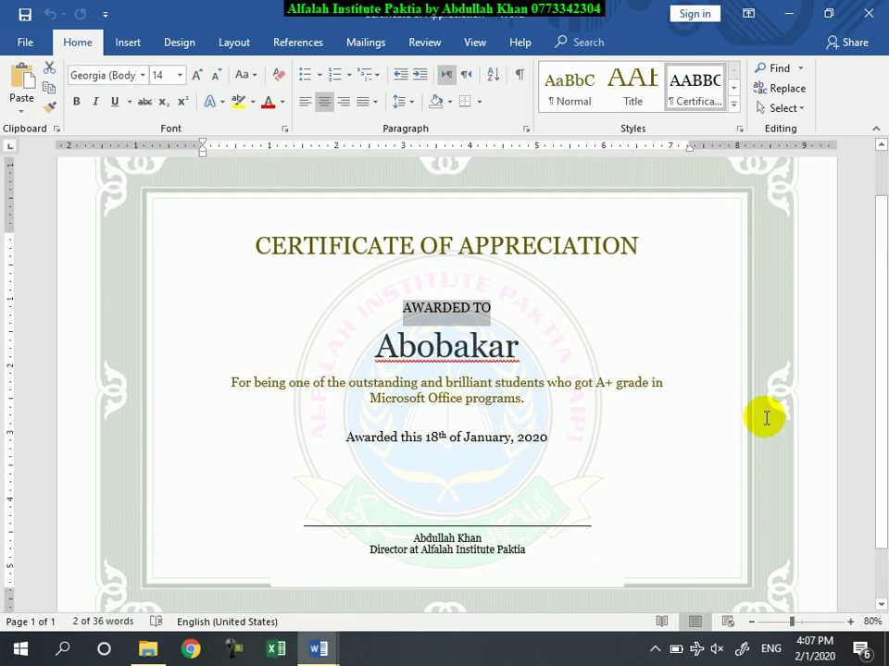
scroll(766, 419, up, 1)
click(573, 413)
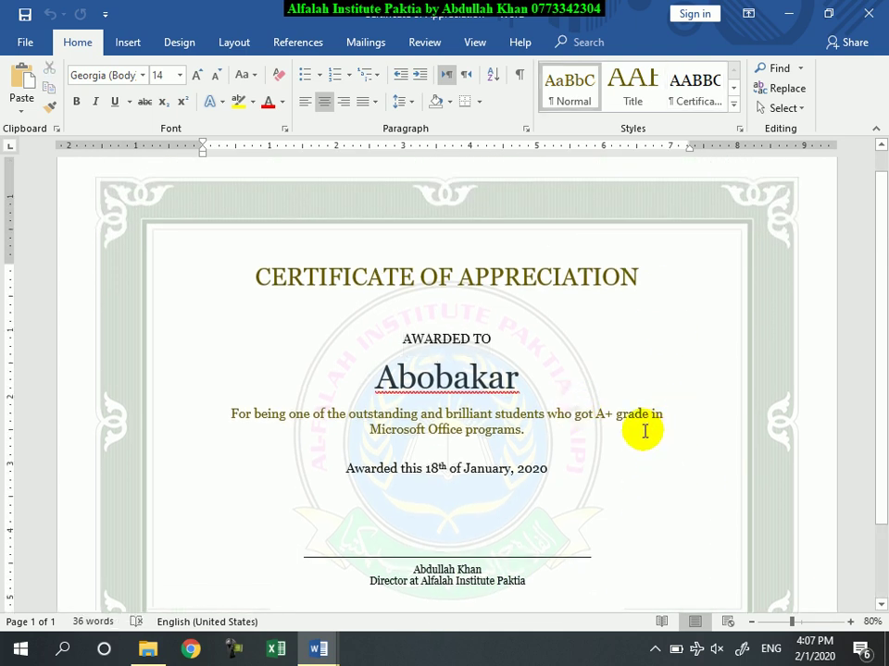
ctrl+scroll(646, 417, down, 2)
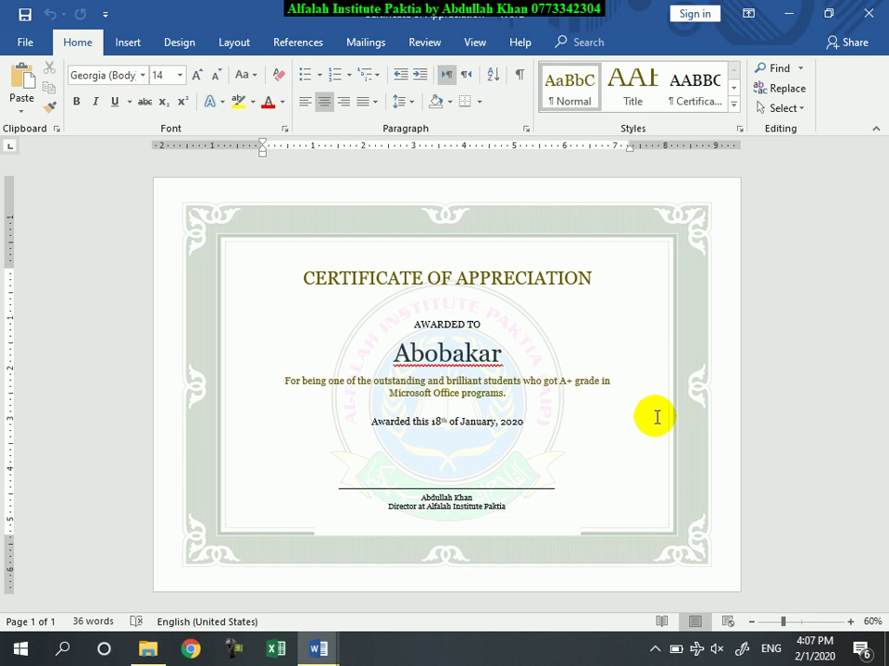
mouse_move(446, 377)
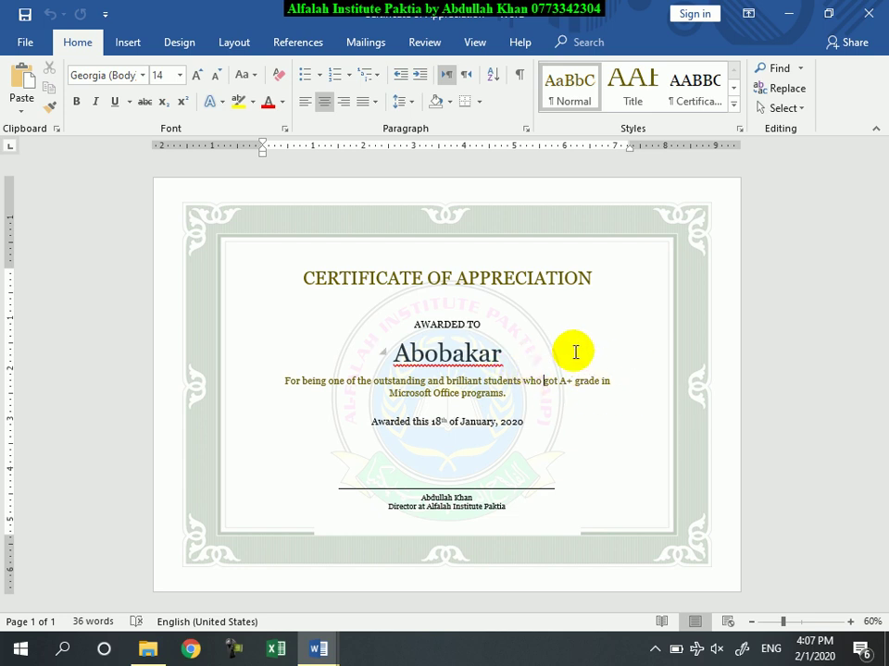
click(870, 13)
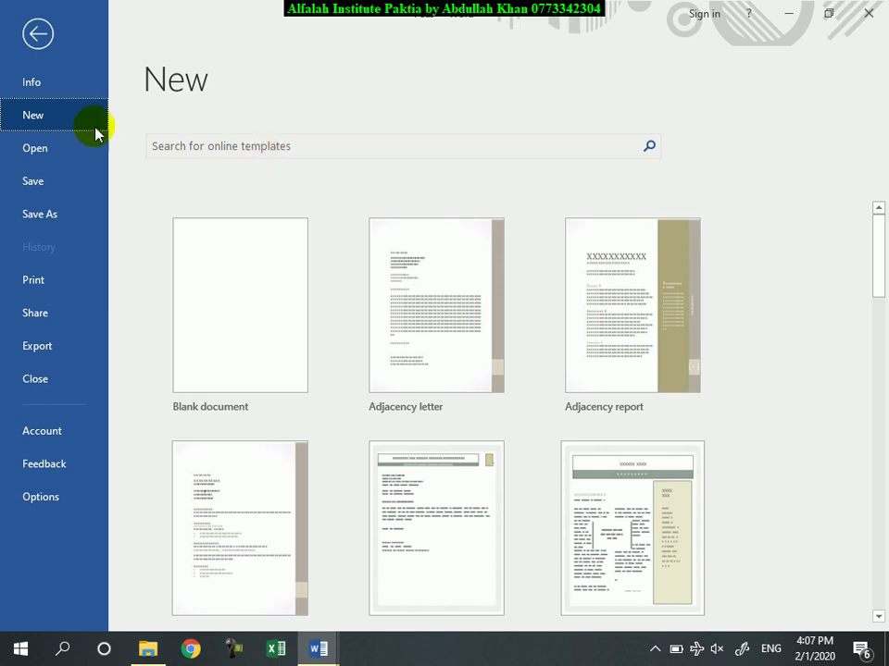
Step: On the Info page, enter the tags Fees, Alfalah and الفلاح for the Fees document
click(43, 83)
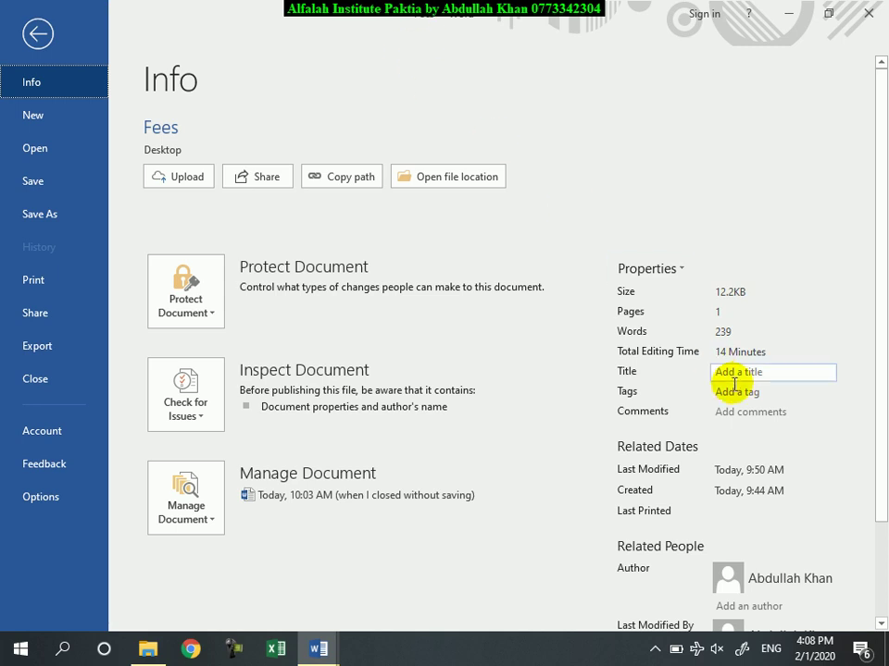
click(741, 375)
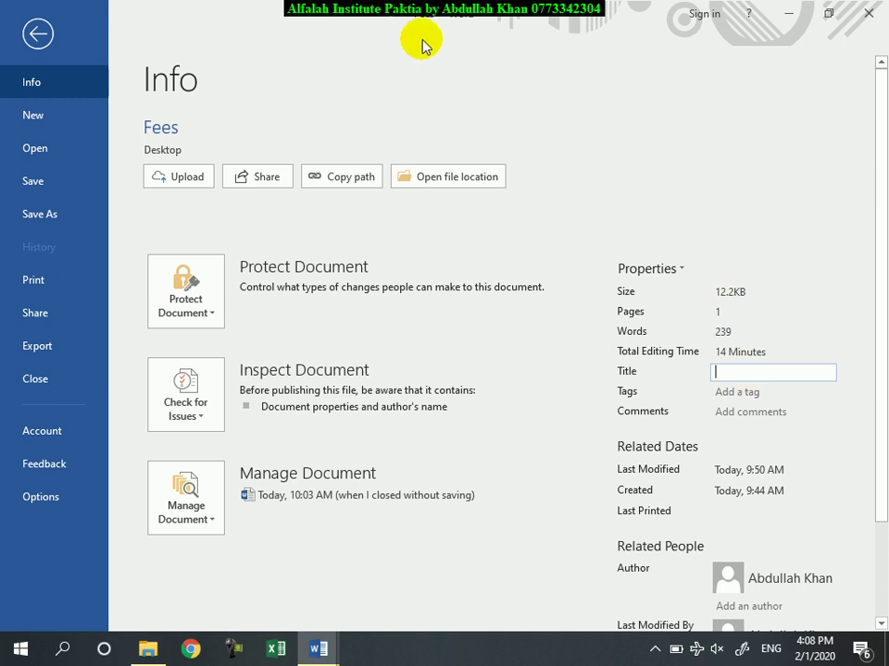
click(731, 392)
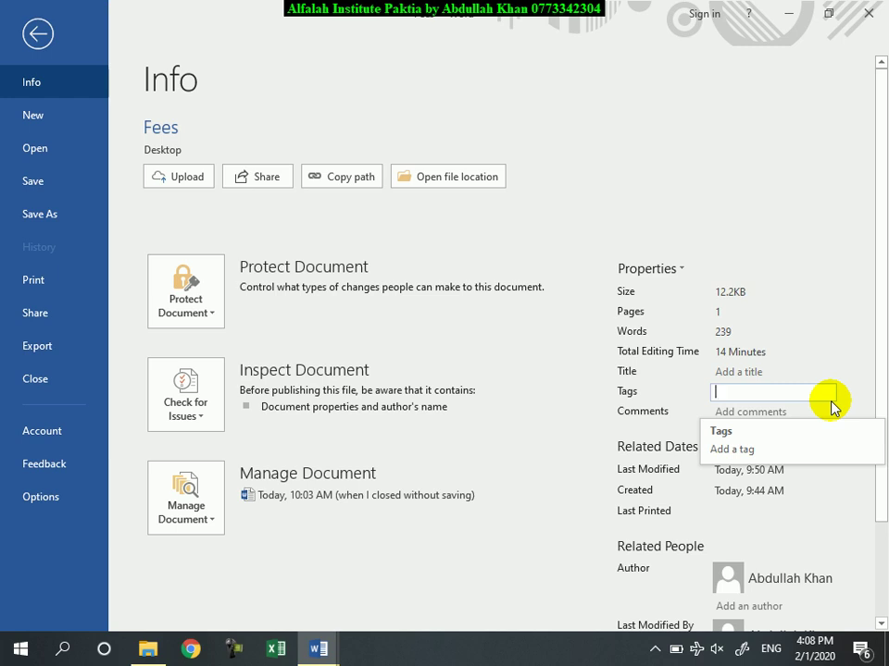
text(Fees, )
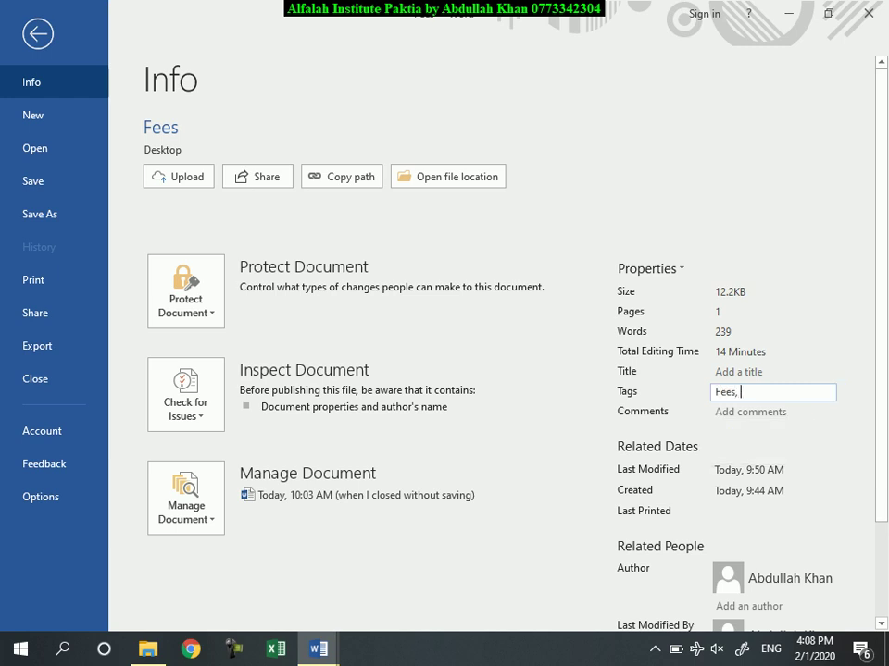
text(Alfalah,)
key(alt+shift)
text(الفلاح)
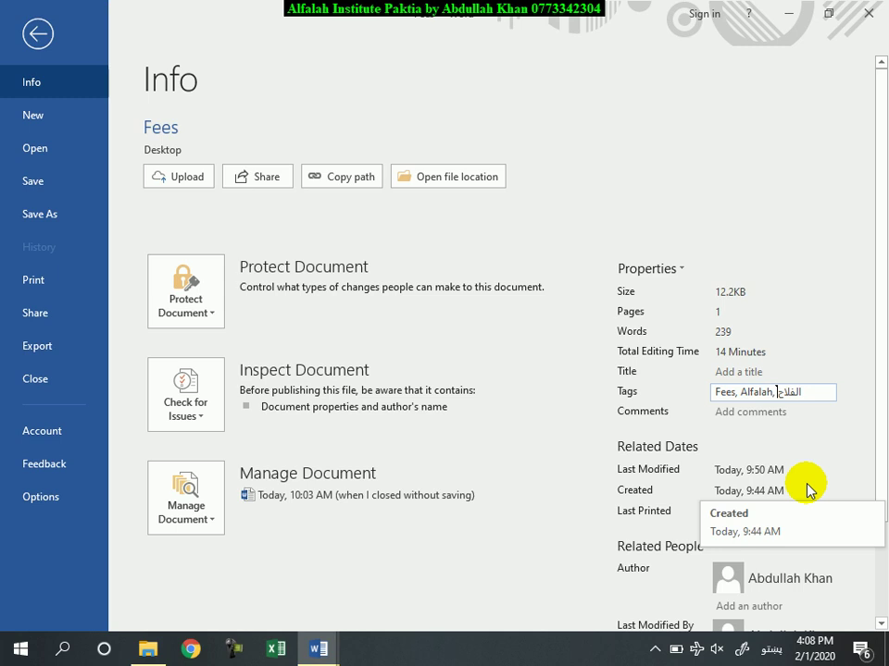
drag(811, 390, 727, 392)
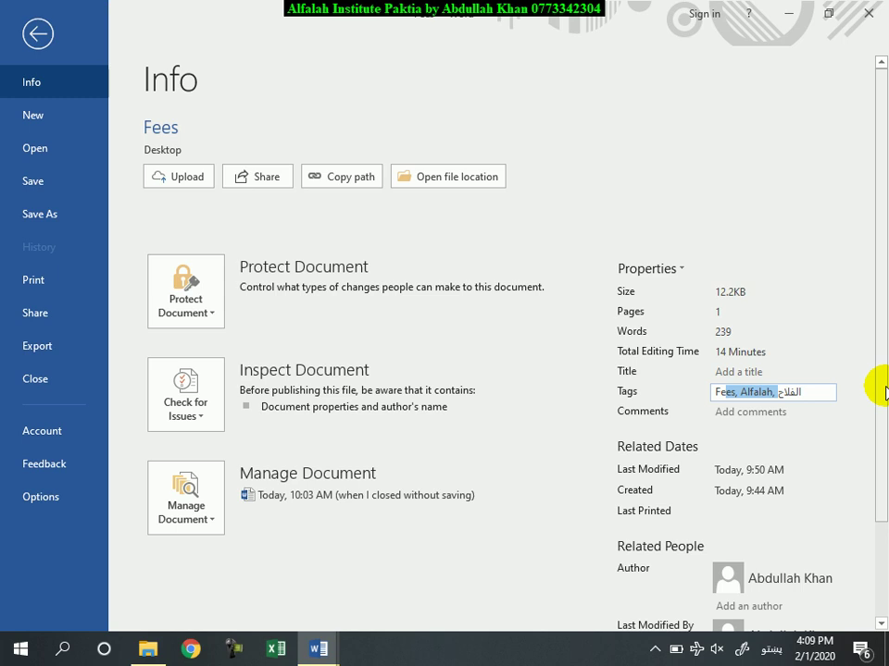
Step: On the empty line below the last paragraph, remove the stray character and type # in English
click(31, 32)
click(273, 531)
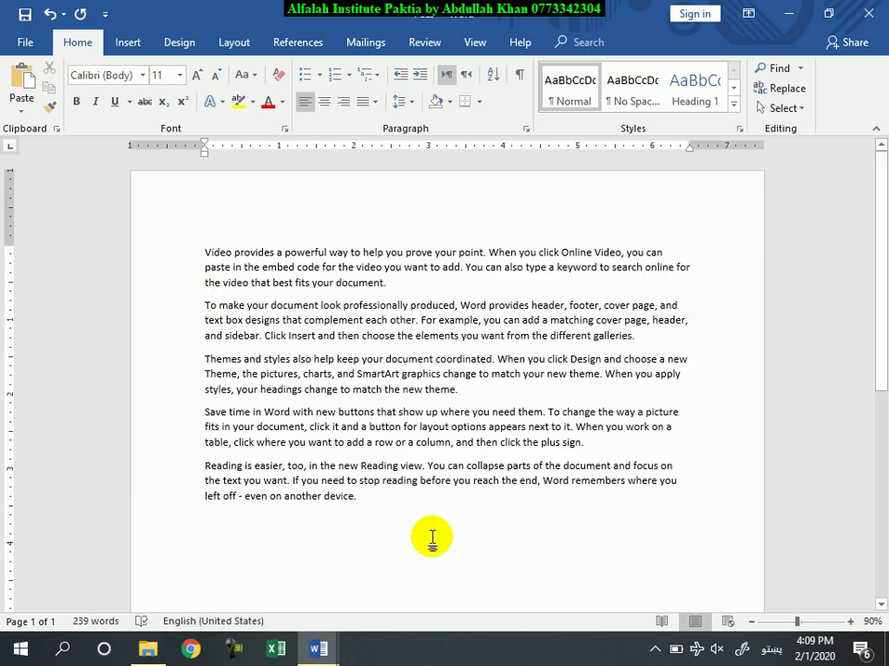
text(،)
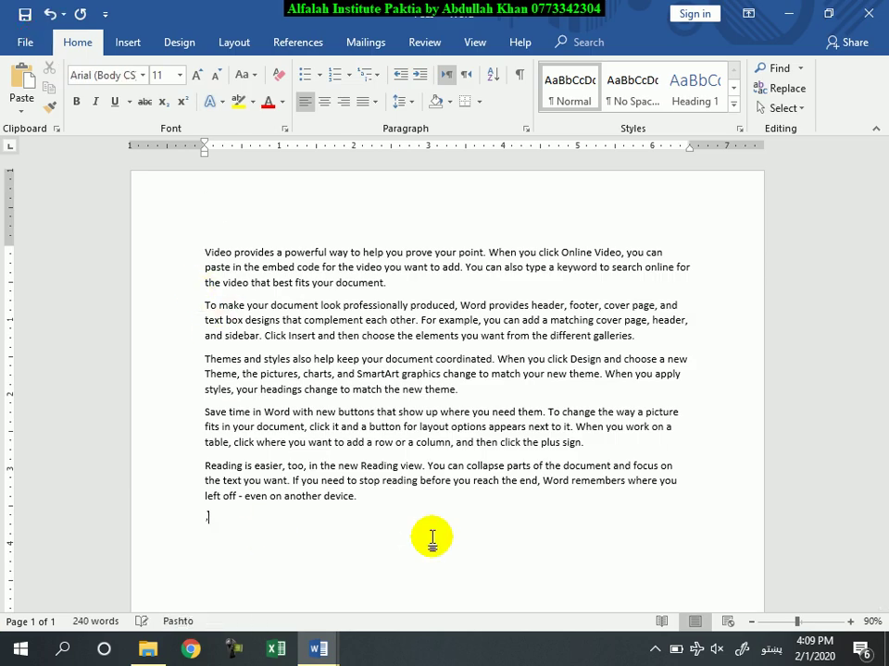
key(BackSpace)
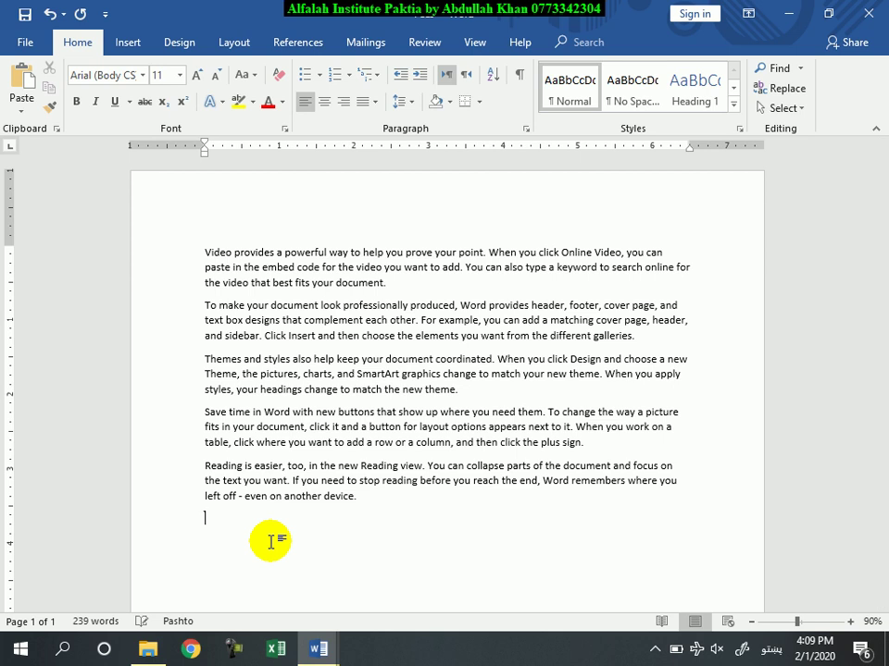
key(alt+shift)
text(#)
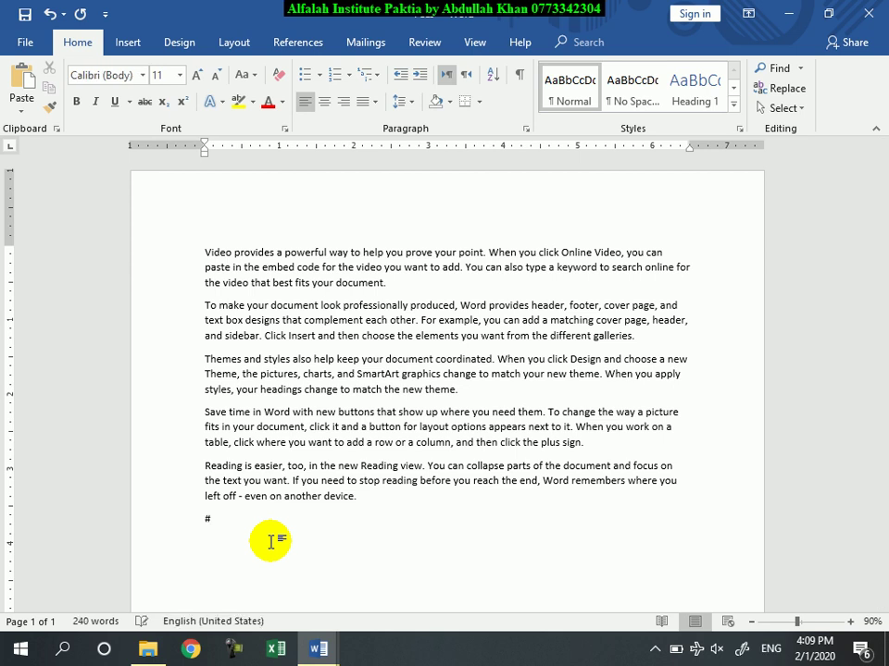
Step: Finish the hashtag with the Pashto word تپه so the line reads #تپه
ctrl+scroll(270, 542, up, 2)
ctrl+scroll(262, 536, up, 1)
ctrl+scroll(255, 542, up, 2)
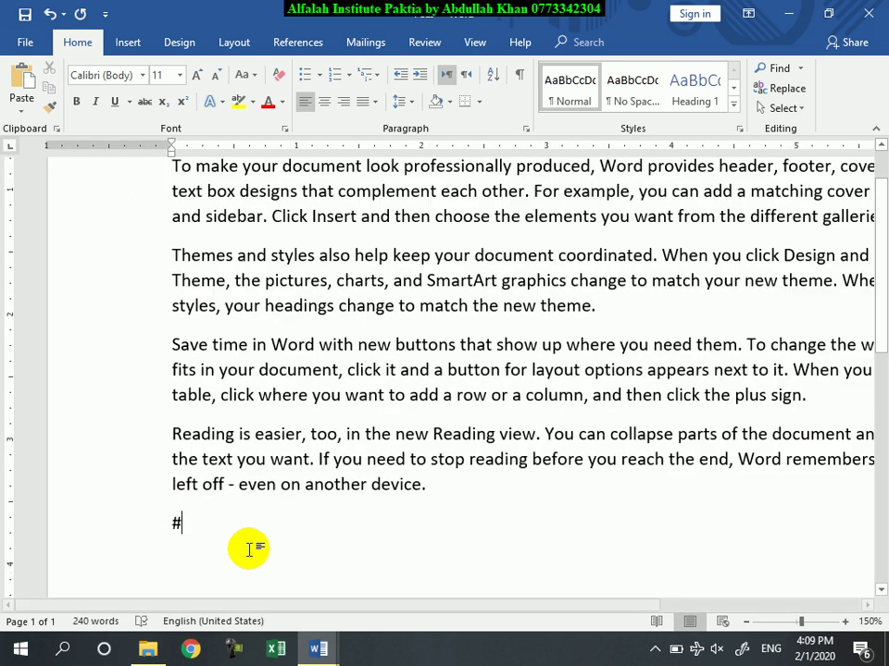
ctrl+scroll(232, 518, up, 1)
ctrl+scroll(189, 323, up, 3)
ctrl+scroll(375, 335, up, 1)
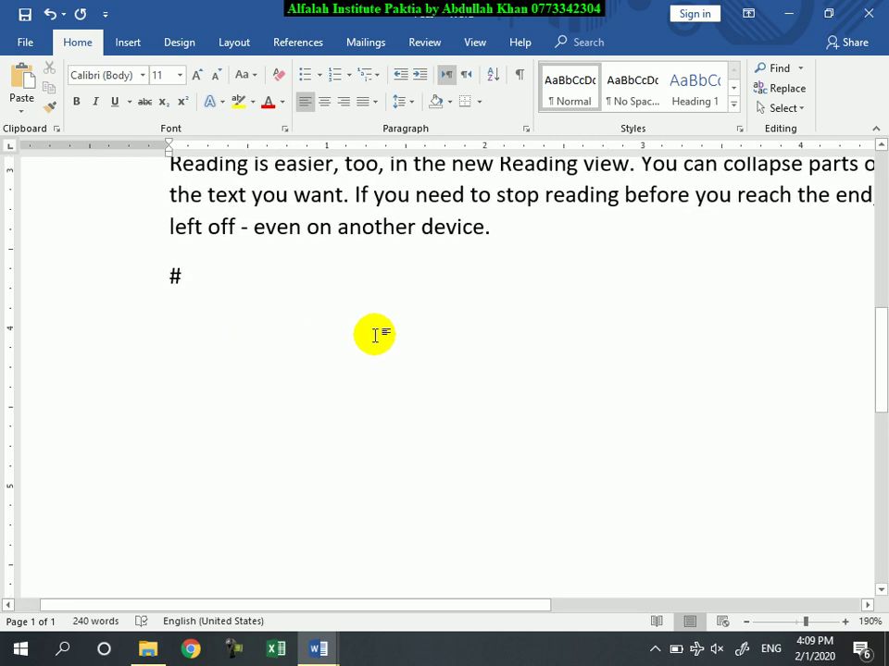
text(Abdullah)
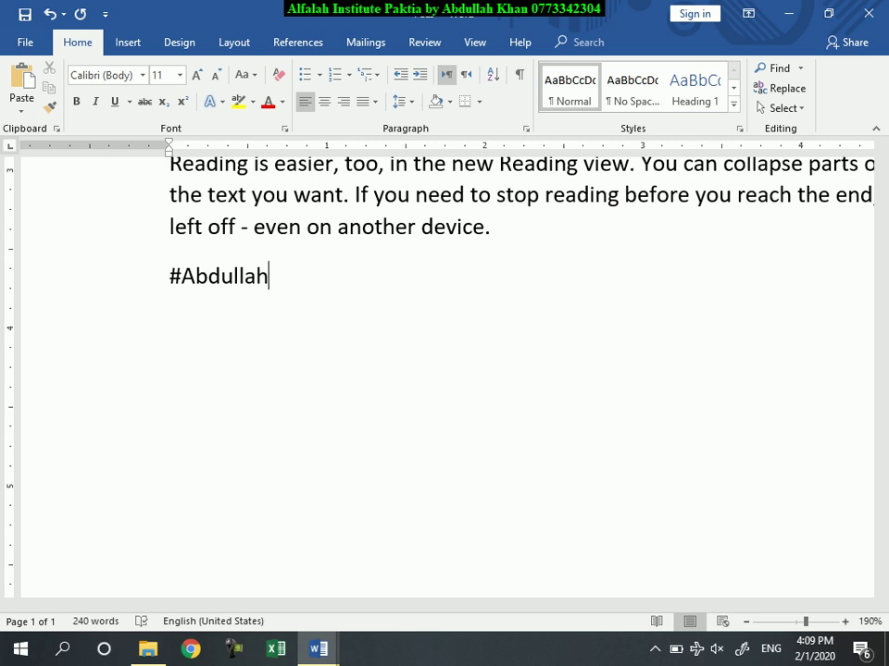
key(BackSpace)
key(BackSpace)
key(BackSpace)
key(BackSpace)
key(BackSpace)
key(BackSpace)
key(BackSpace)
key(BackSpace)
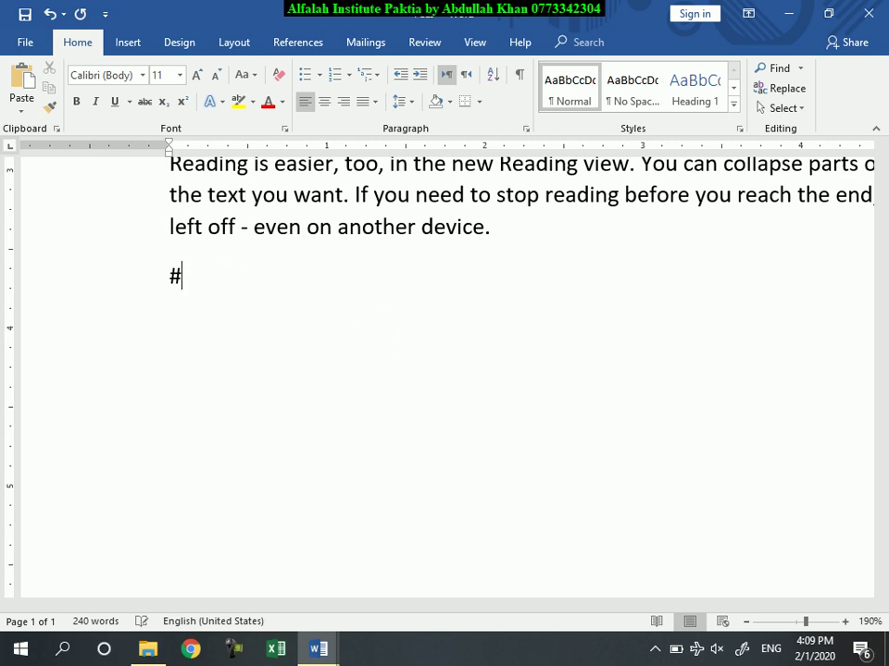
key(alt+shift)
text(تپه)
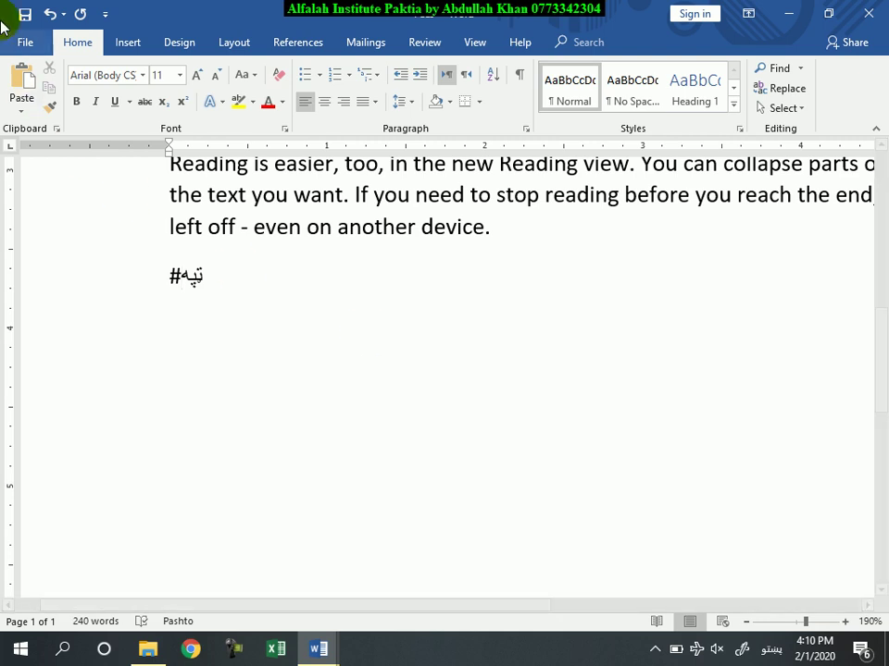
Step: Go to the Fees Info page, click into Comments, and scroll through its properties
click(26, 42)
click(731, 413)
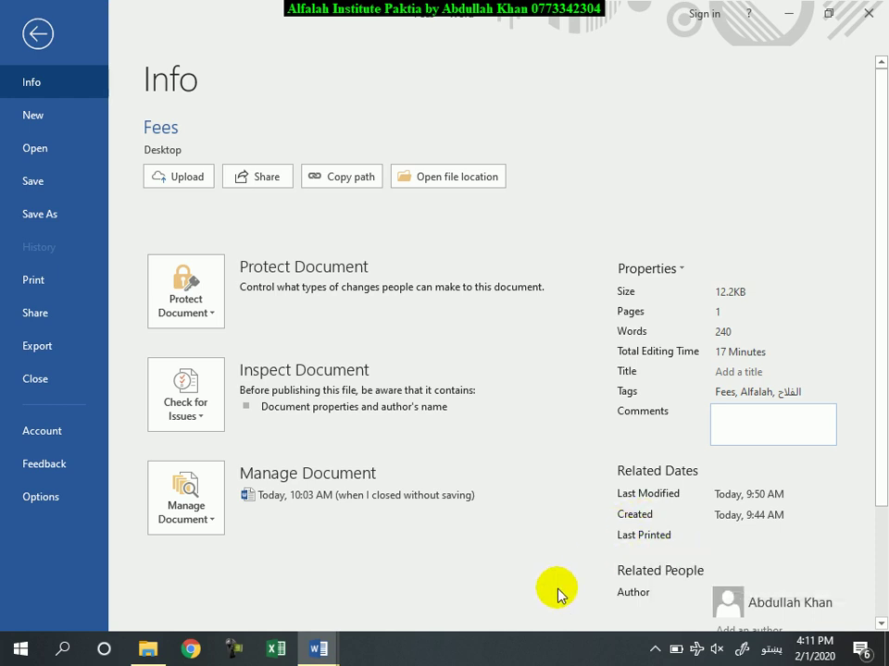
scroll(639, 592, down, 3)
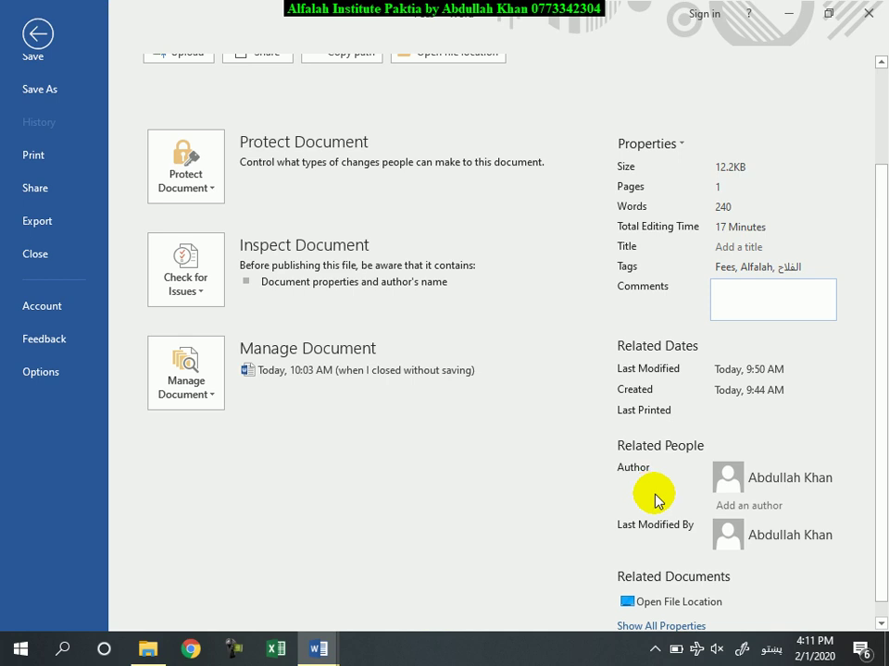
Step: View the Fees file's Desktop folder in File Explorer, then close it and return to Word
click(698, 603)
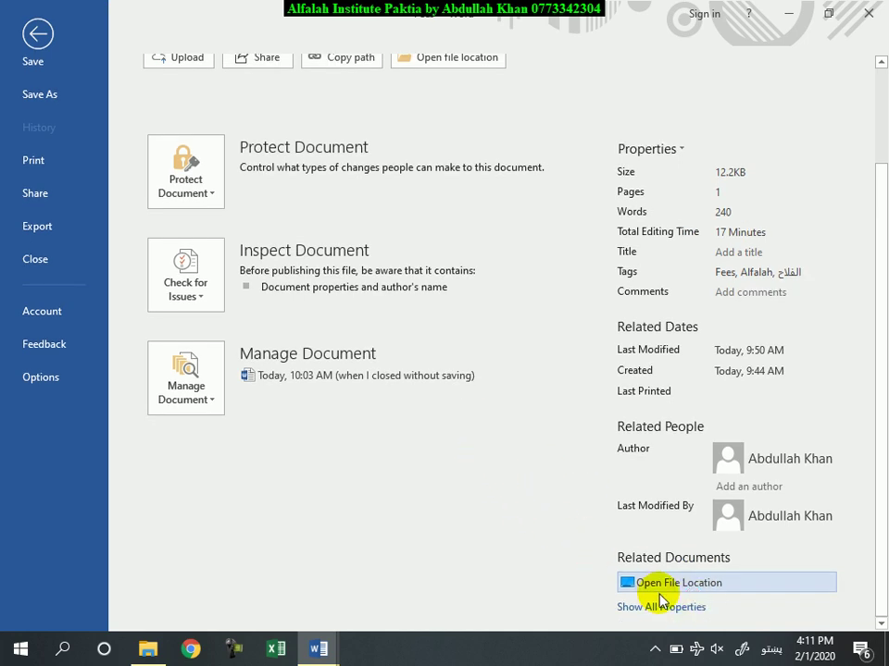
click(669, 582)
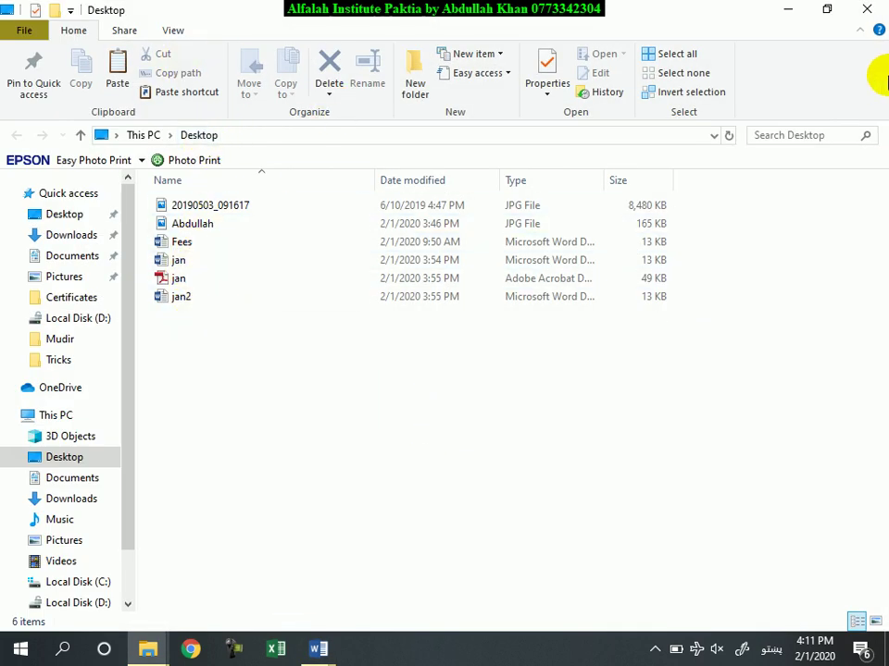
click(865, 11)
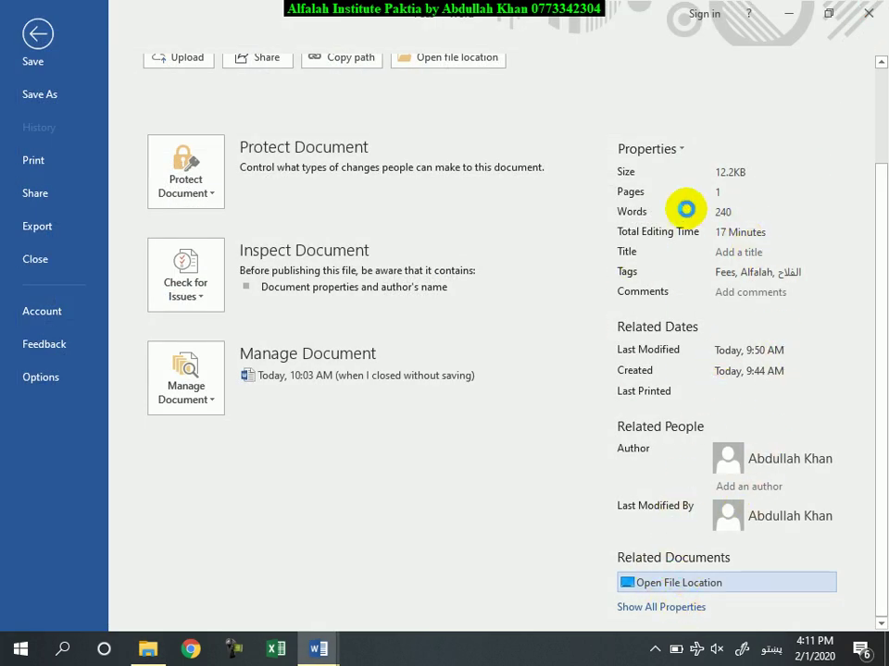
click(665, 609)
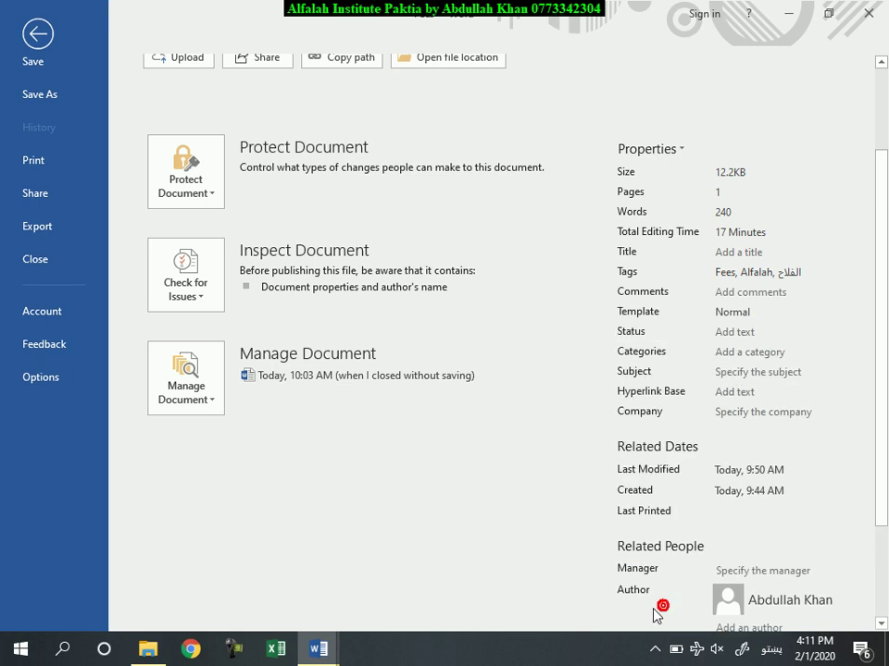
scroll(681, 460, down, 1)
scroll(681, 460, down, 2)
scroll(683, 462, up, 5)
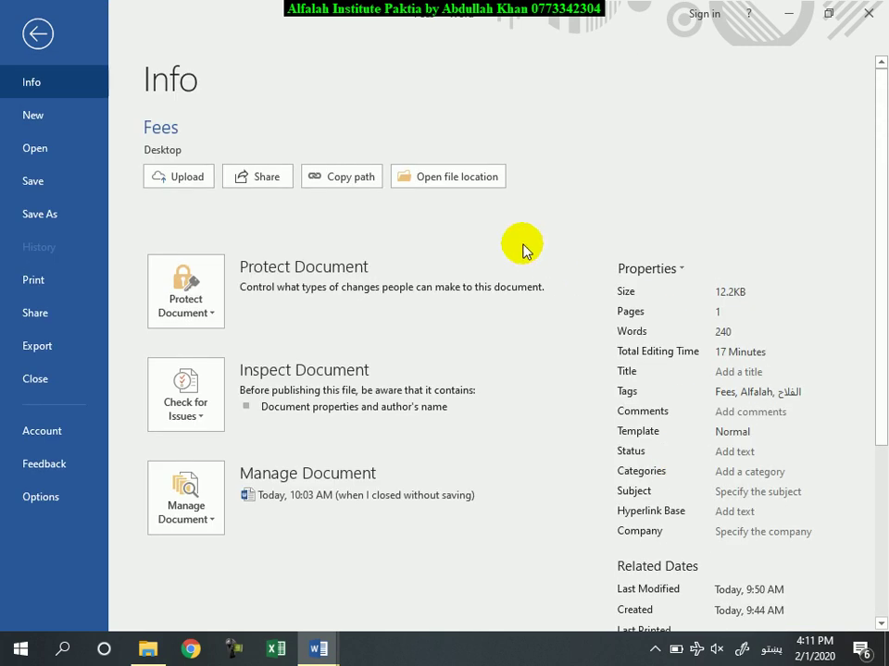
click(677, 270)
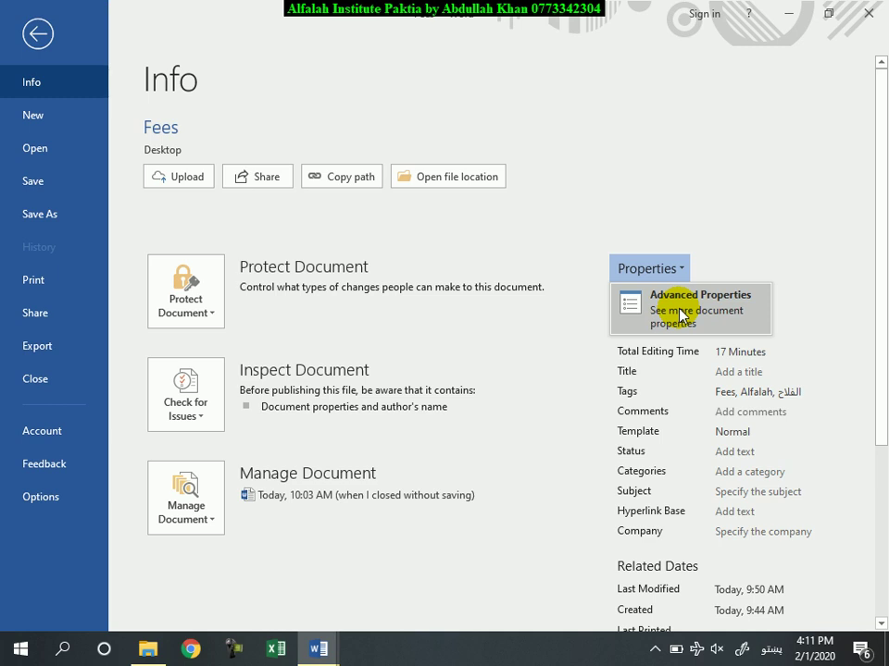
click(681, 312)
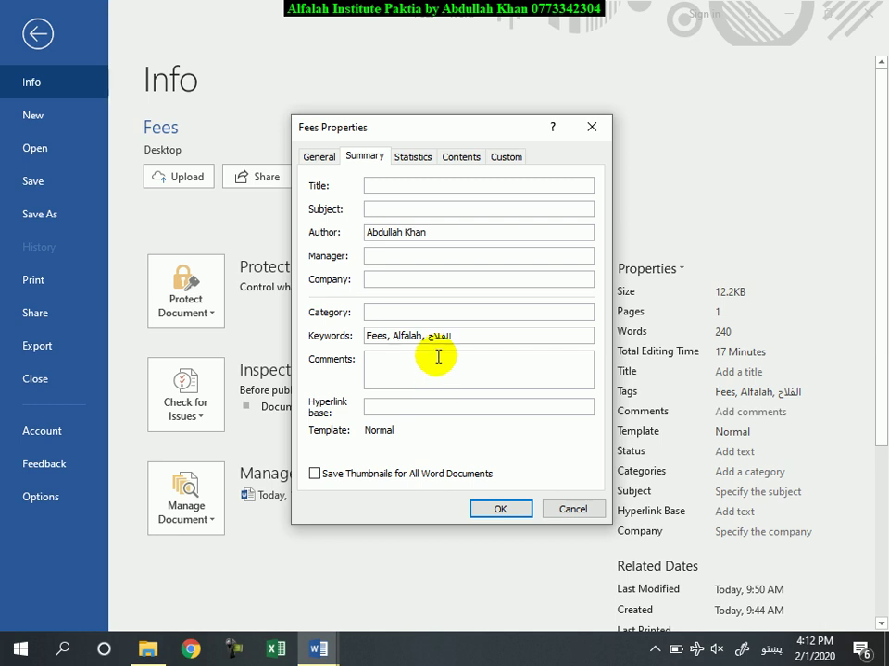
click(319, 157)
click(413, 156)
click(481, 157)
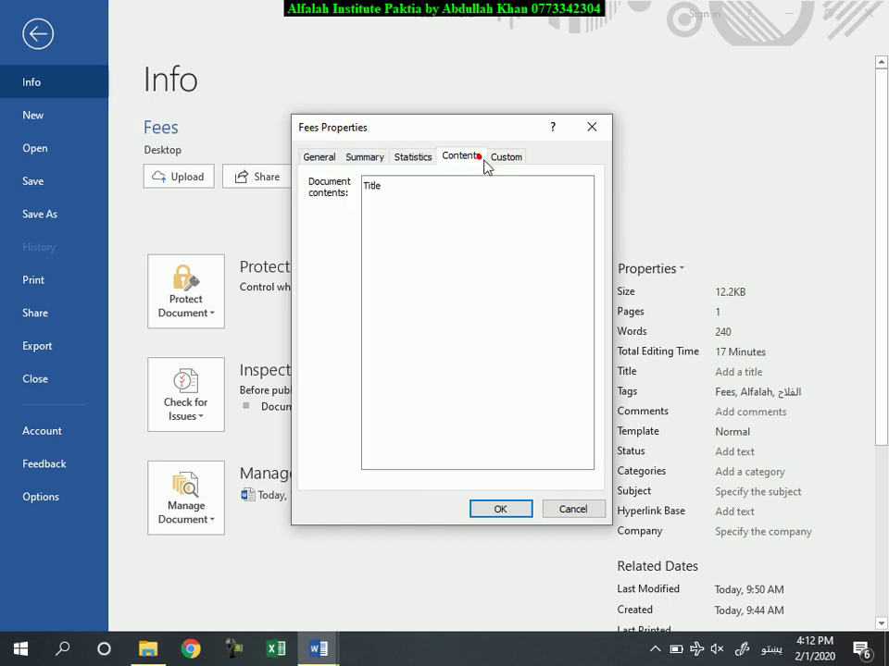
click(500, 158)
click(592, 128)
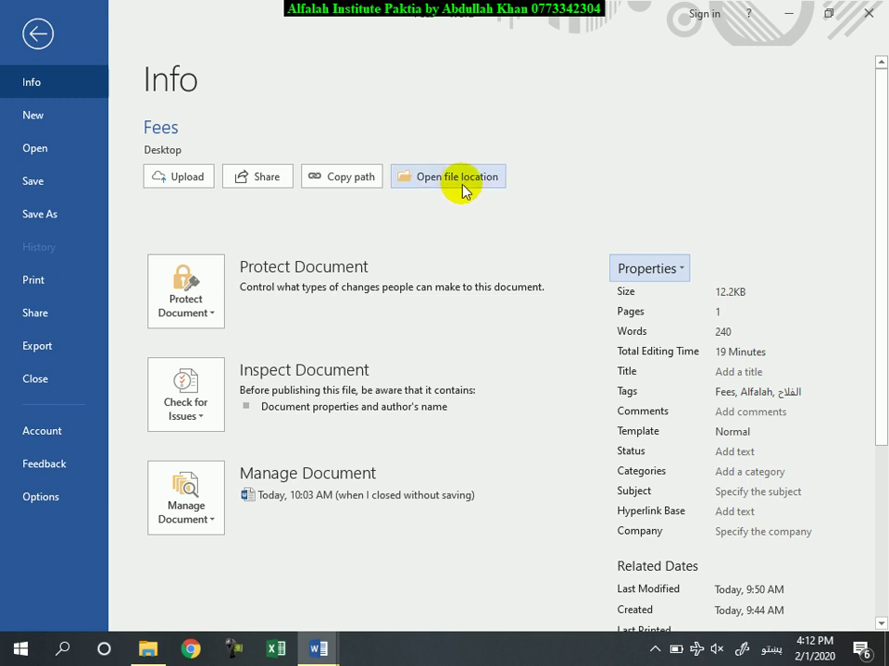
scroll(665, 531, down, 2)
scroll(667, 574, down, 3)
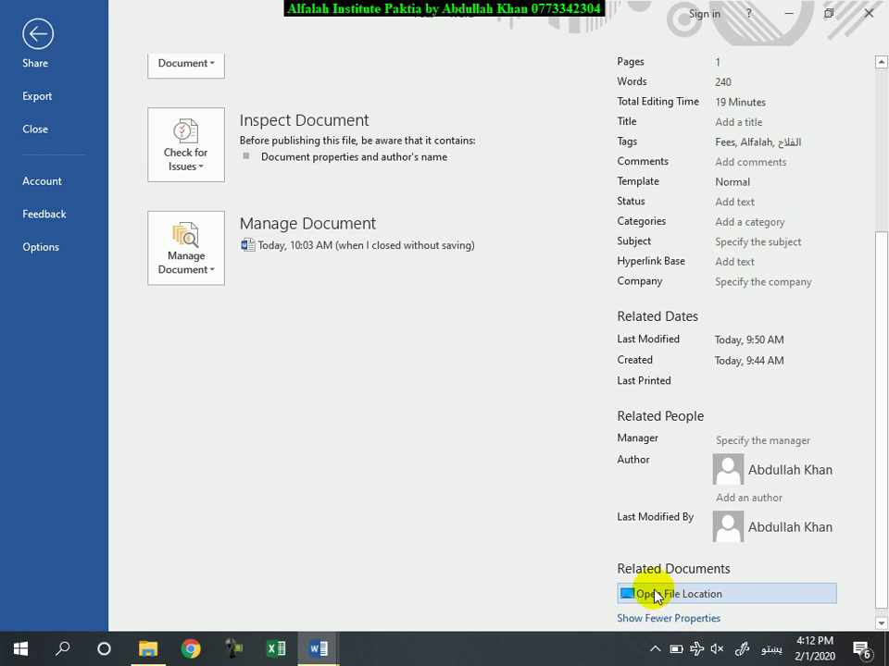
scroll(481, 250, up, 3)
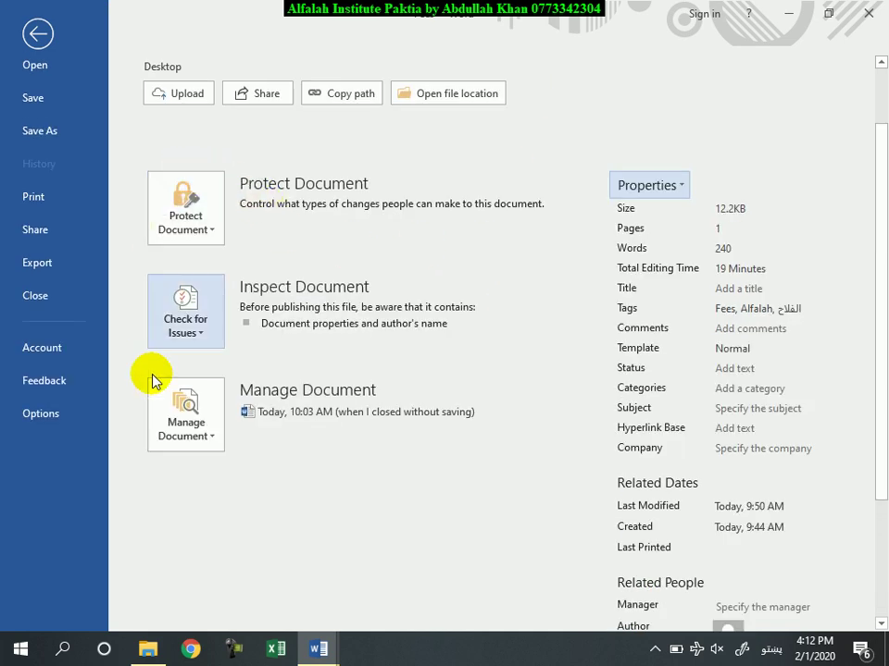
click(35, 164)
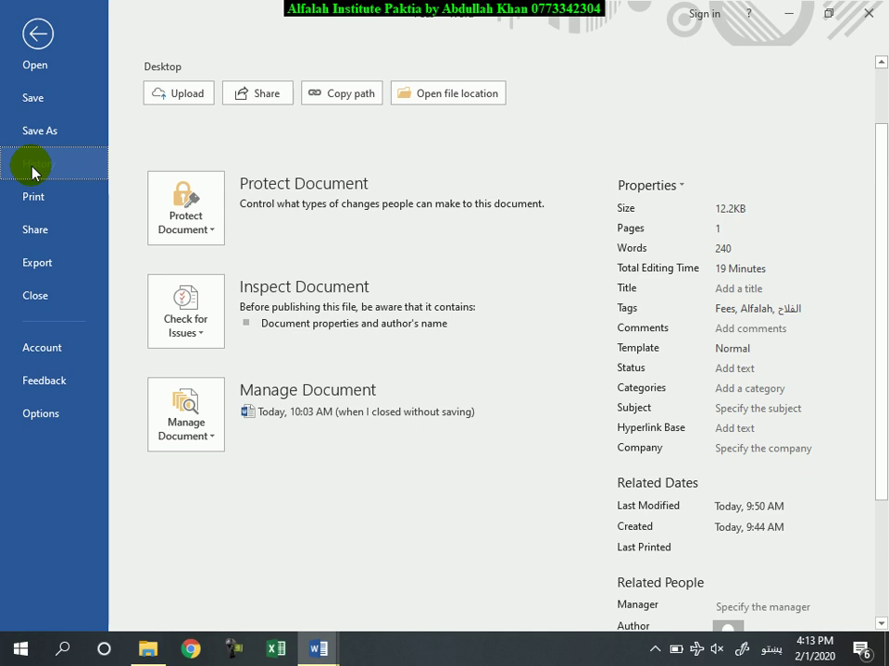
scroll(51, 176, up, 2)
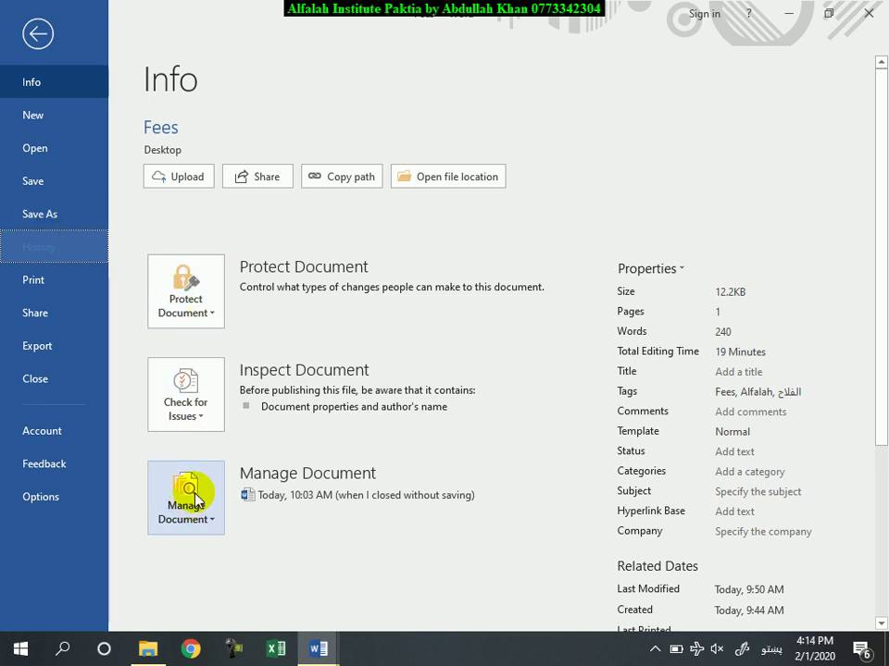
Step: Close Fees without saving, close File Explorer, and bring up the desktop's context menu
click(870, 11)
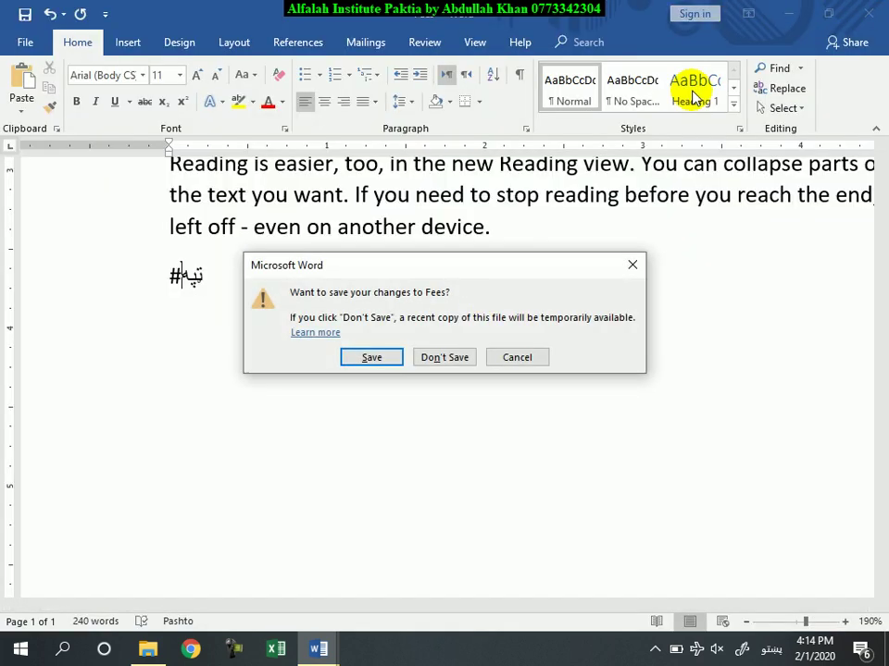
click(450, 358)
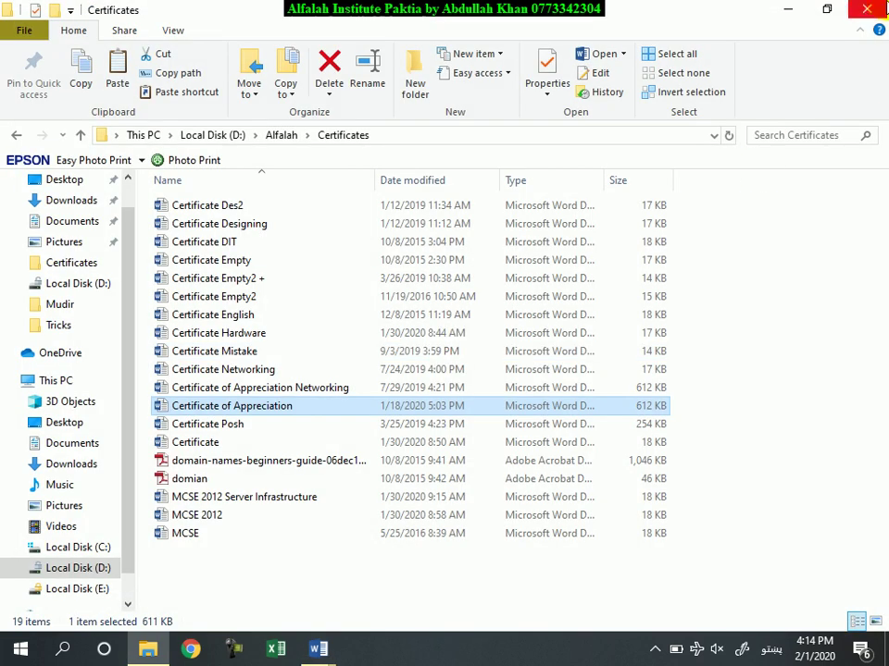
click(866, 9)
right_click(192, 146)
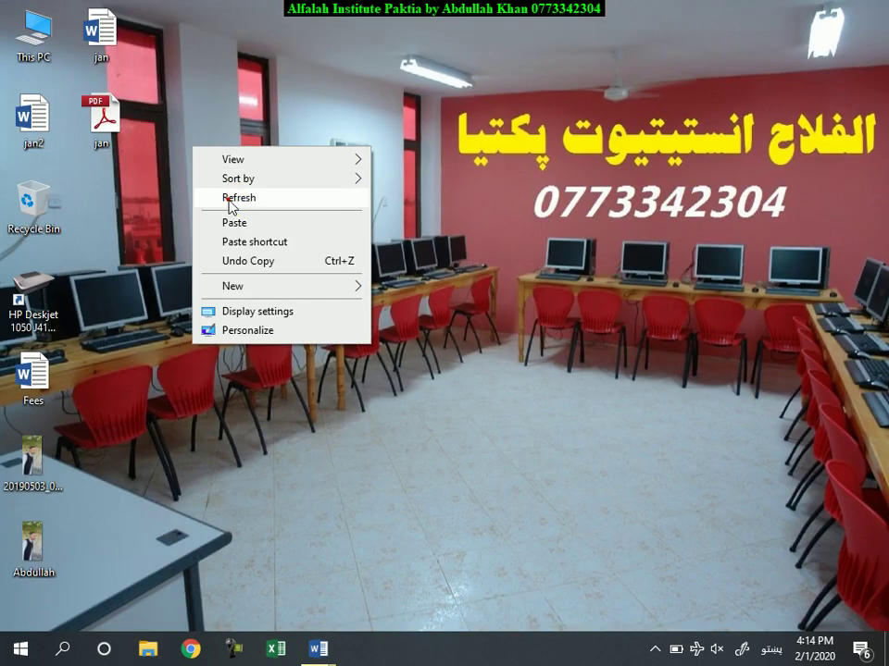